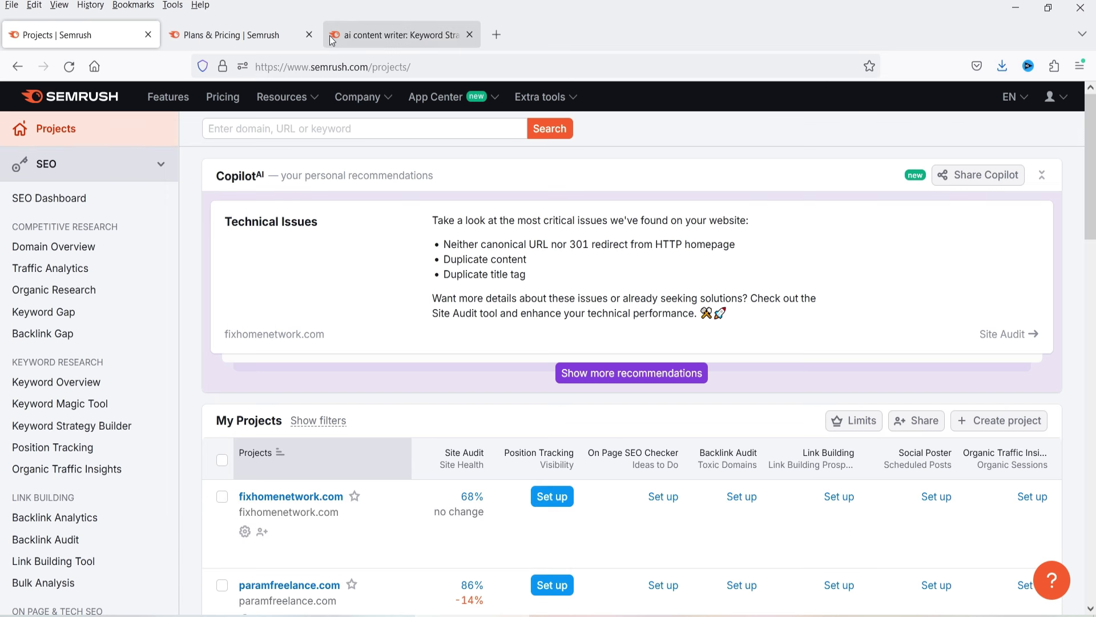
- Check the monthly subscription plans and pricing and return to the Projects page
click(283, 35)
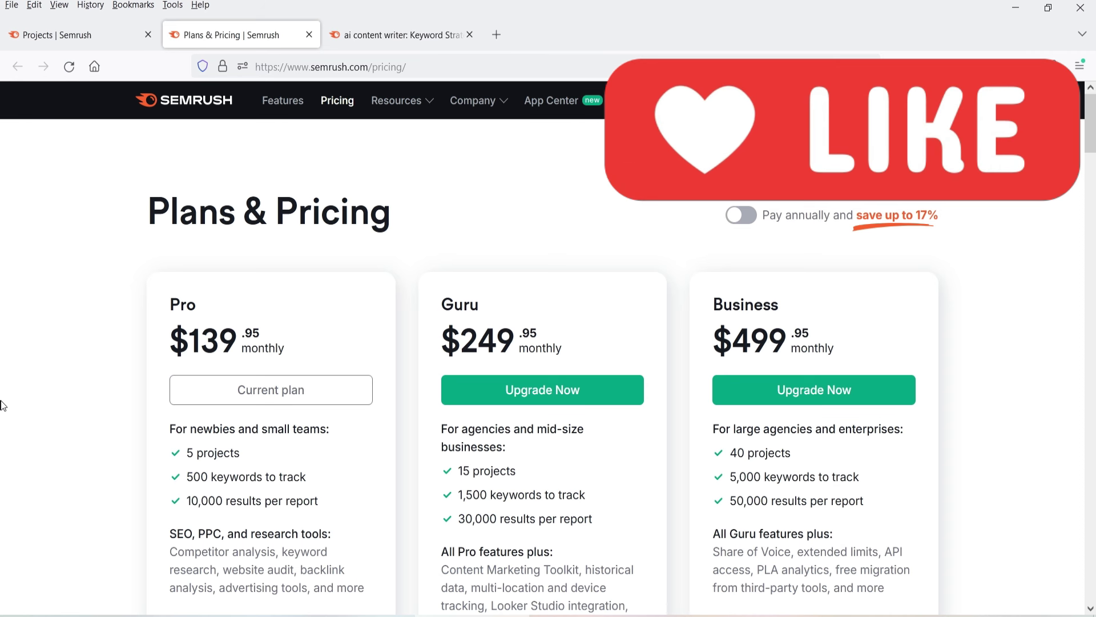
click(33, 38)
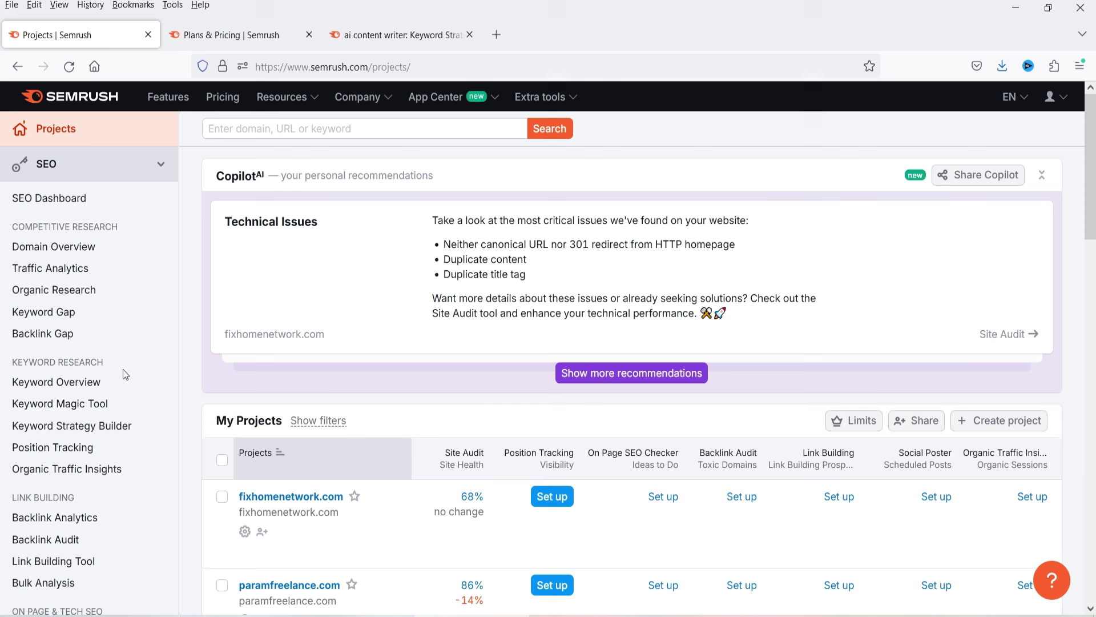
- Run a Keyword Overview analysis of "ai content writer" with the United States database
click(51, 387)
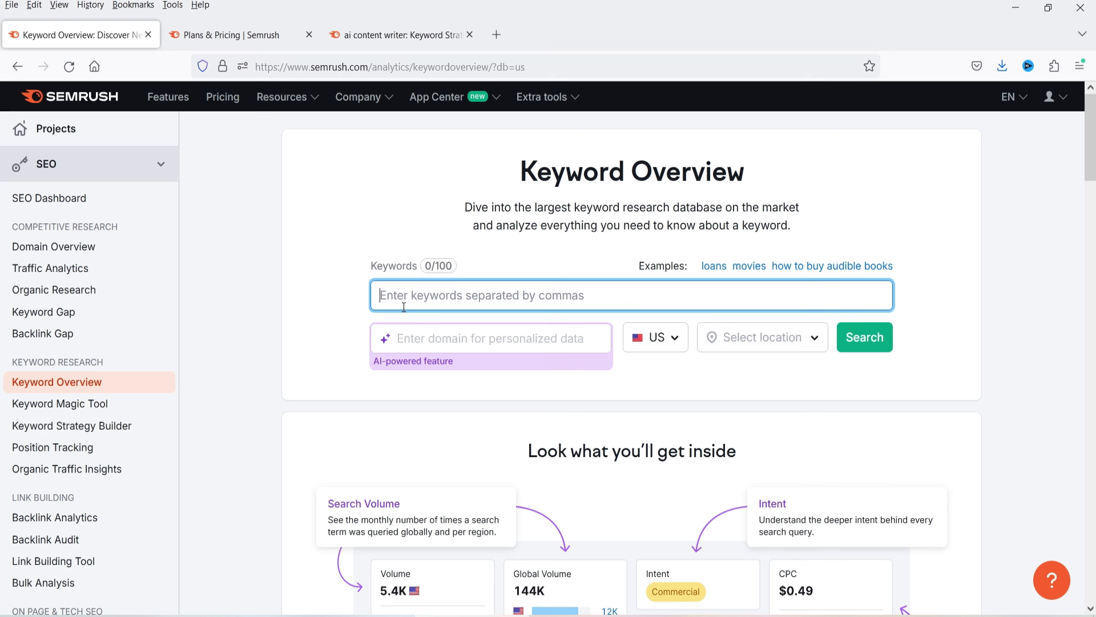
text(ai )
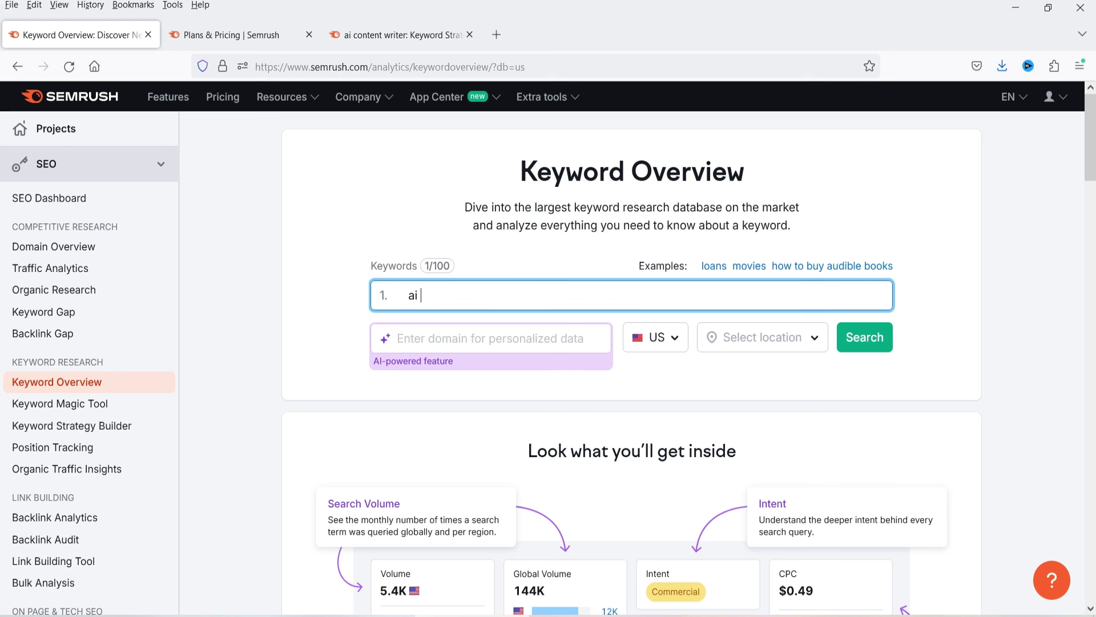
text(content writer)
click(673, 343)
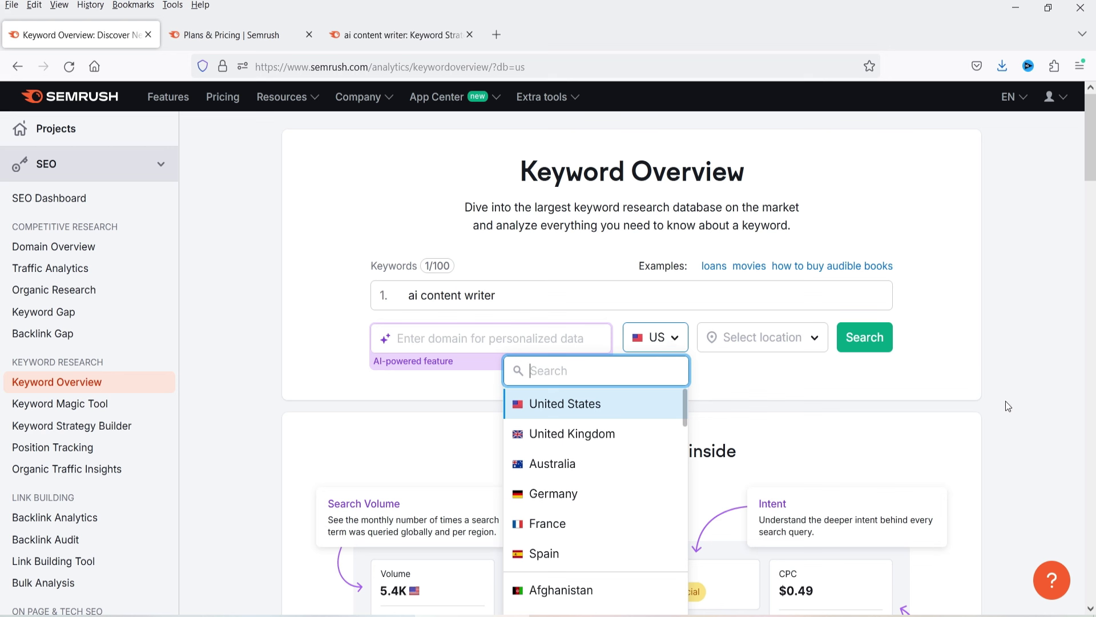
click(1028, 402)
click(865, 336)
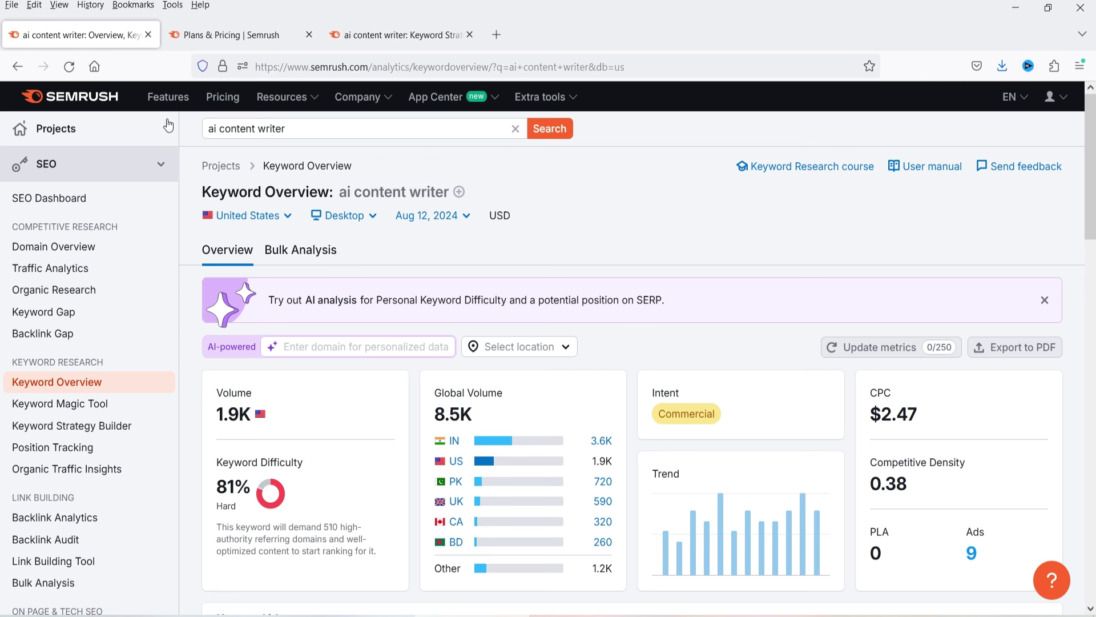
- Look through the country, device and date options available for the keyword report without changing them
click(283, 216)
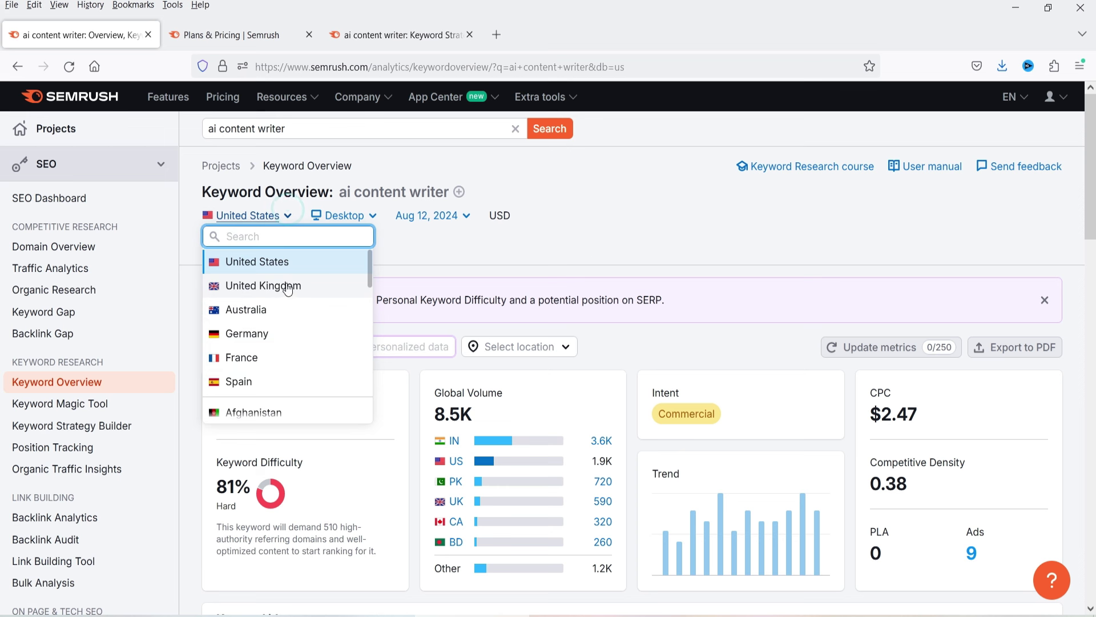
click(348, 216)
click(366, 220)
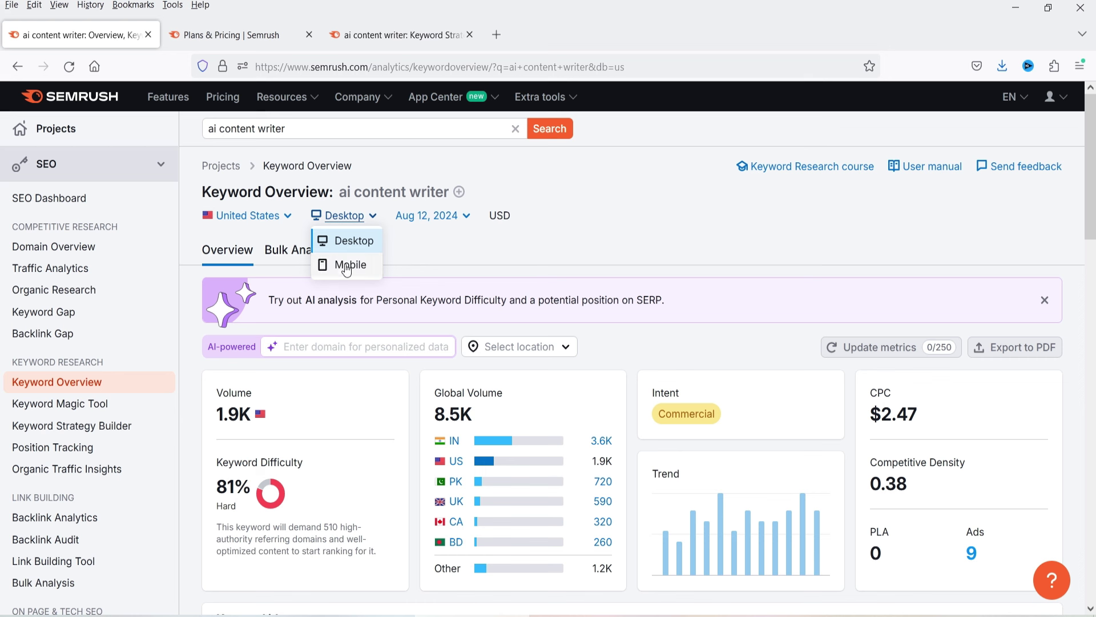
click(463, 216)
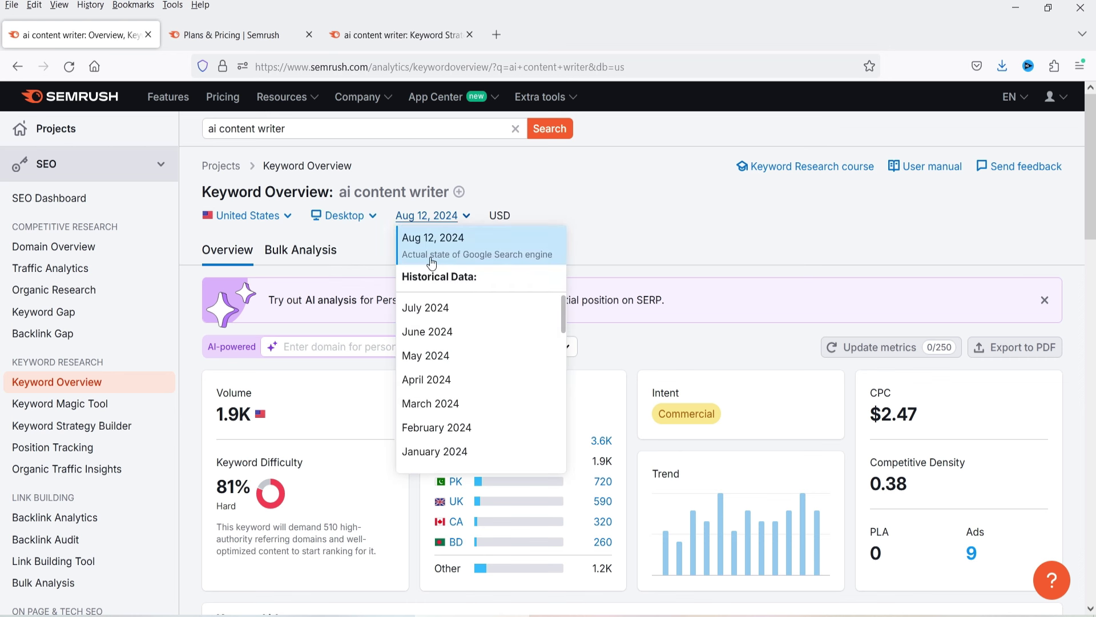
click(663, 245)
click(495, 215)
click(576, 223)
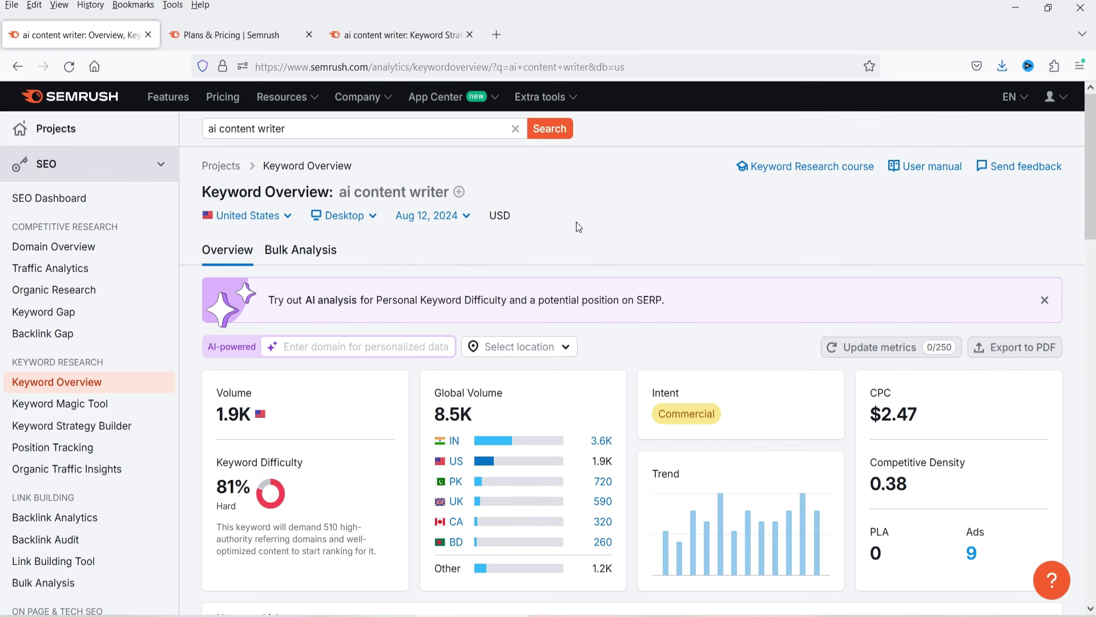
- Review the keyword's volume, difficulty, global volume and search intent in the overview report
scroll(269, 284, down, 2)
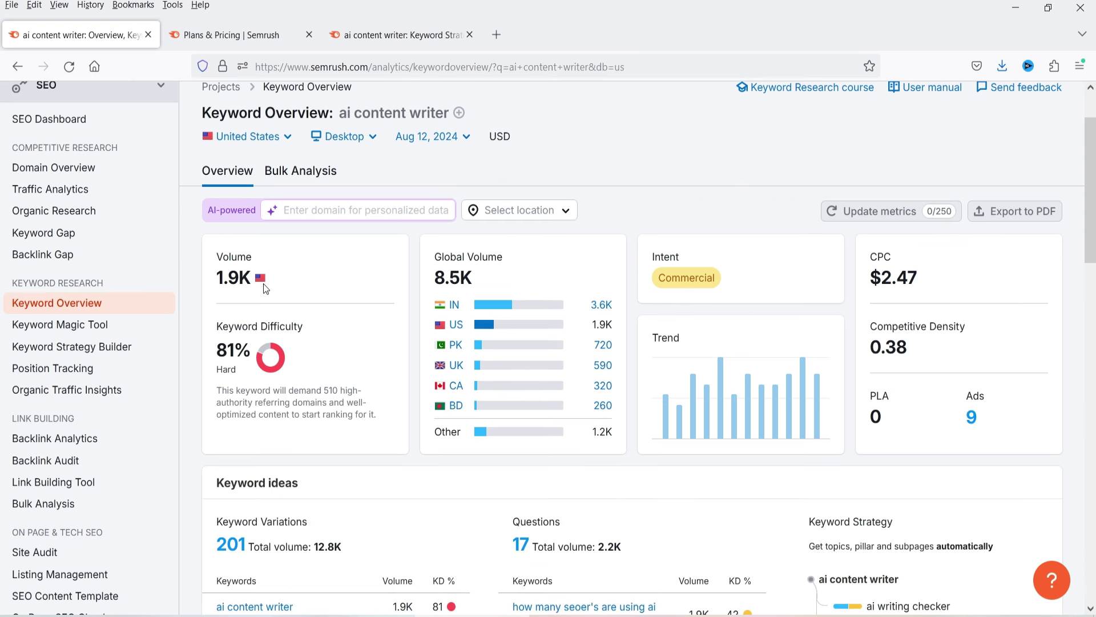
scroll(279, 290, up, 2)
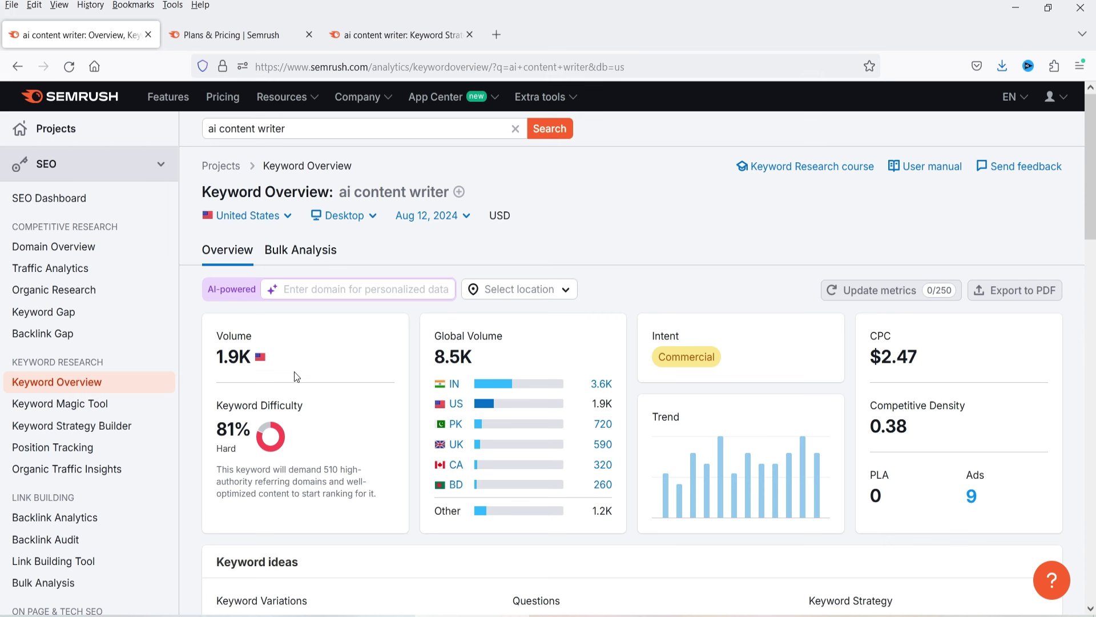
scroll(297, 376, down, 3)
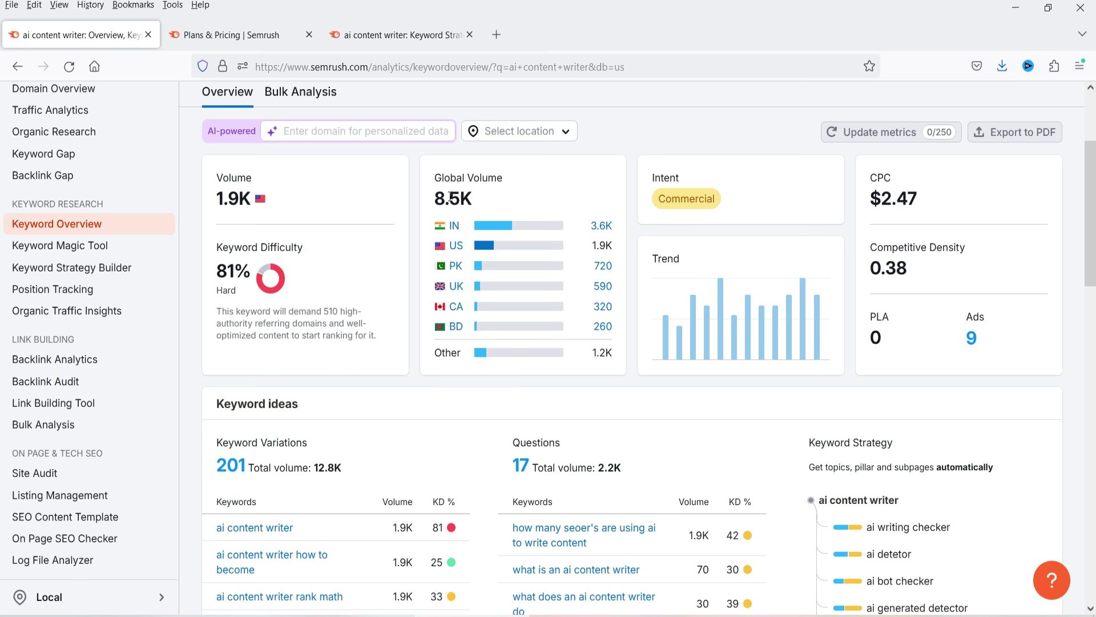
mouse_move(667, 184)
- Examine the volume and difficulty of the keyword variations and questions under Keyword ideas
scroll(707, 317, down, 4)
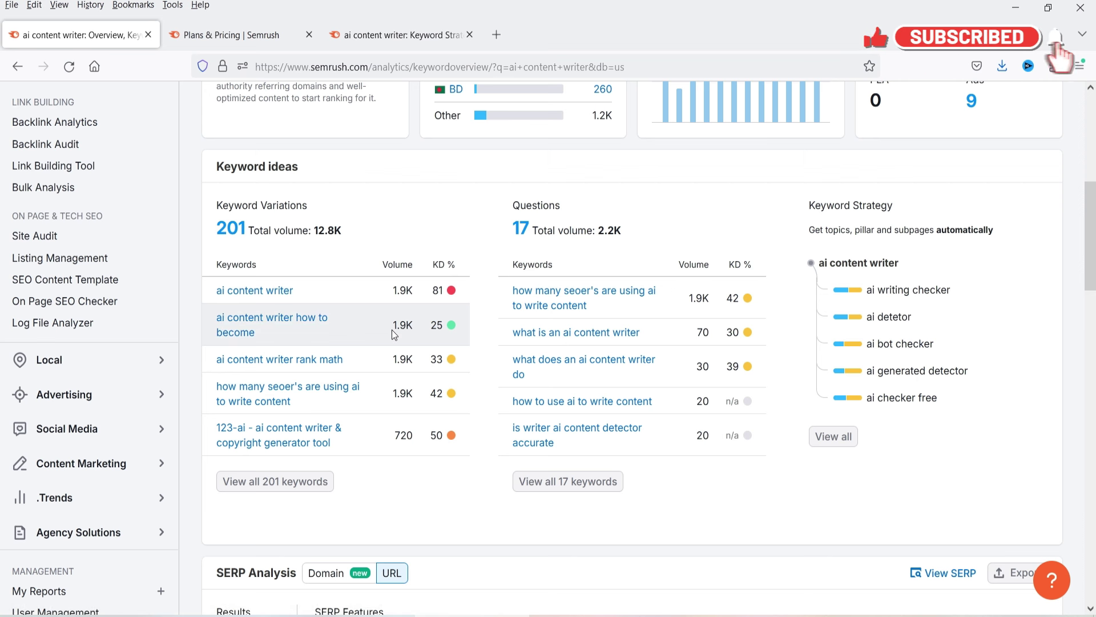
mouse_move(445, 332)
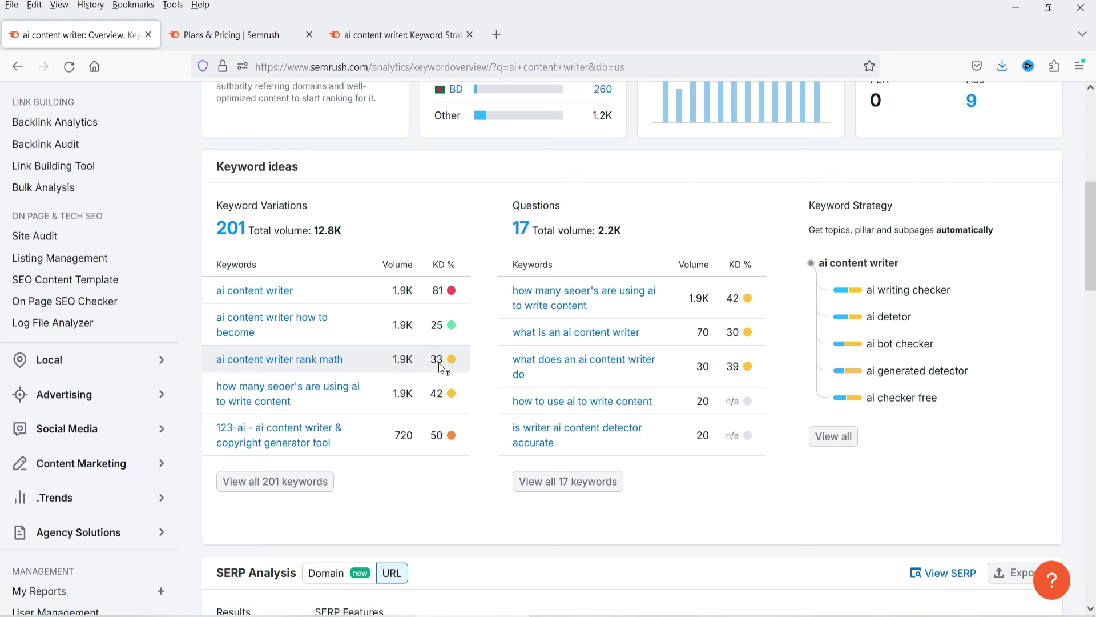
mouse_move(442, 367)
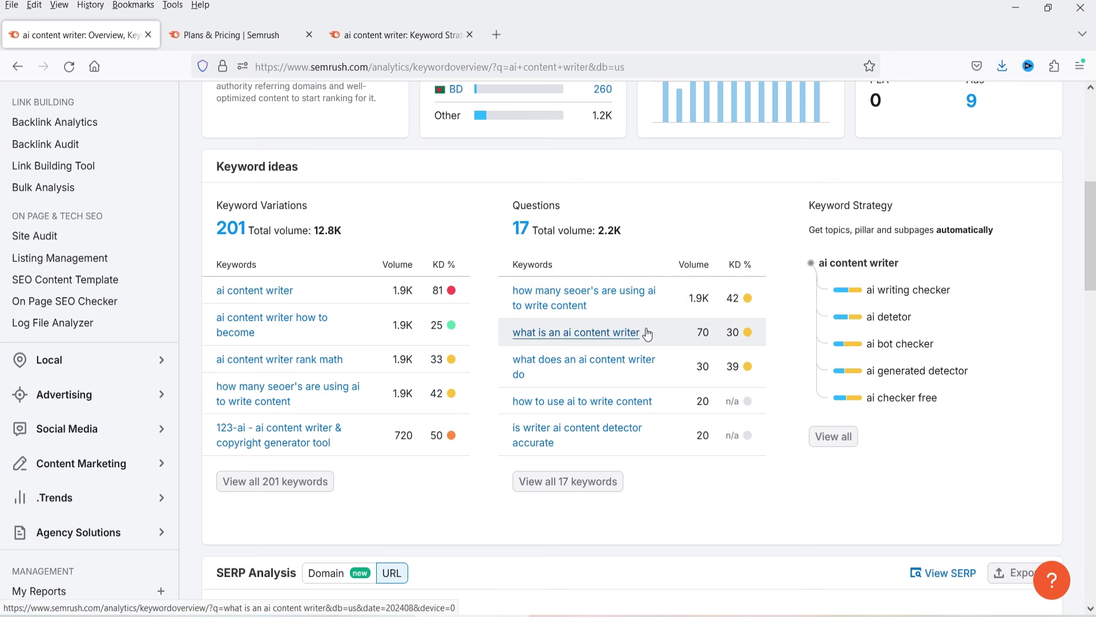
mouse_move(733, 337)
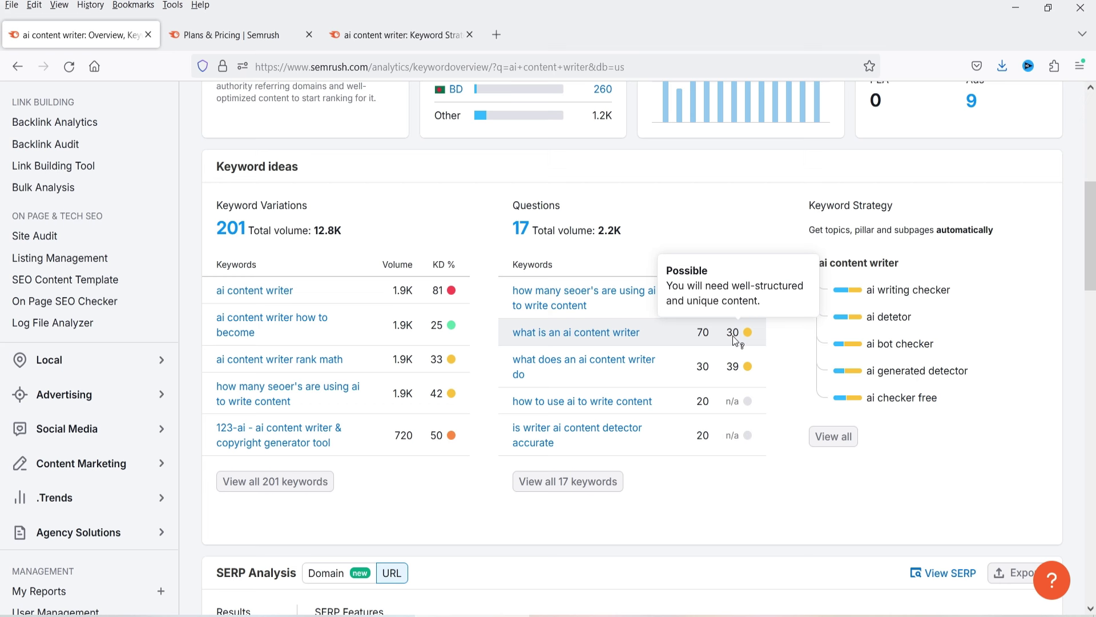
- Return to the start of the report and highlight the keyword "ai content writer" in the heading
scroll(530, 246, up, 7)
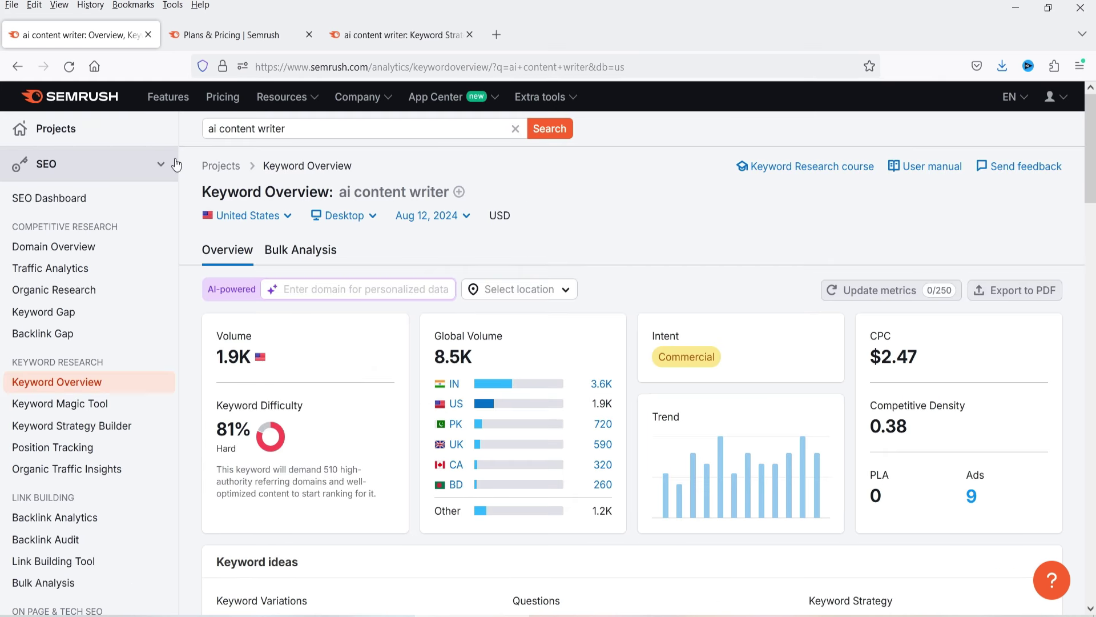
drag(340, 195, 450, 193)
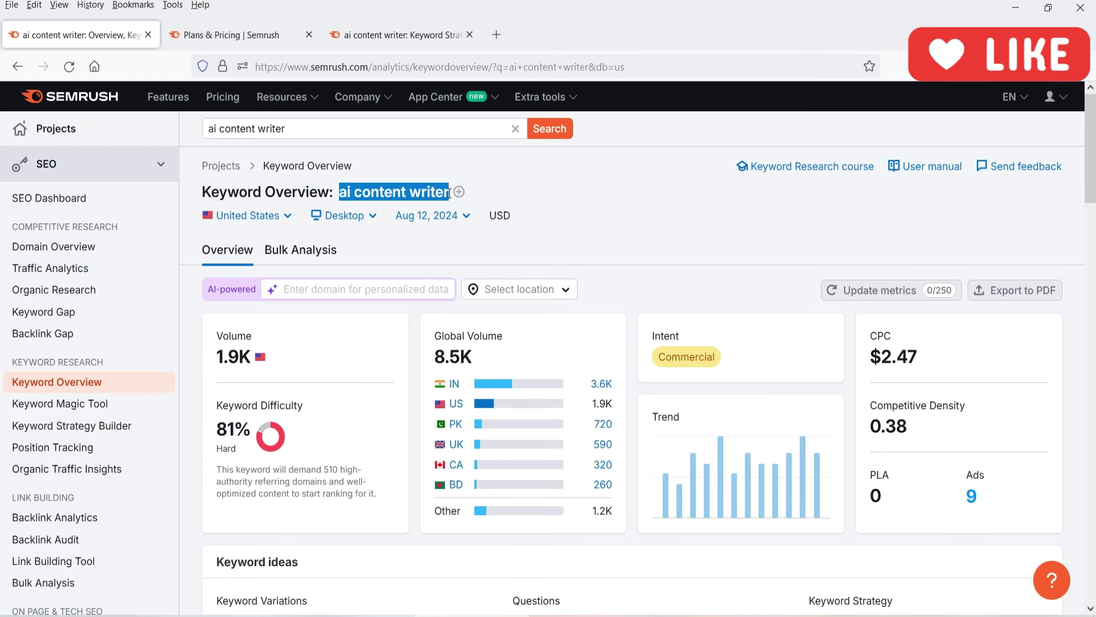
drag(341, 193, 444, 193)
click(370, 251)
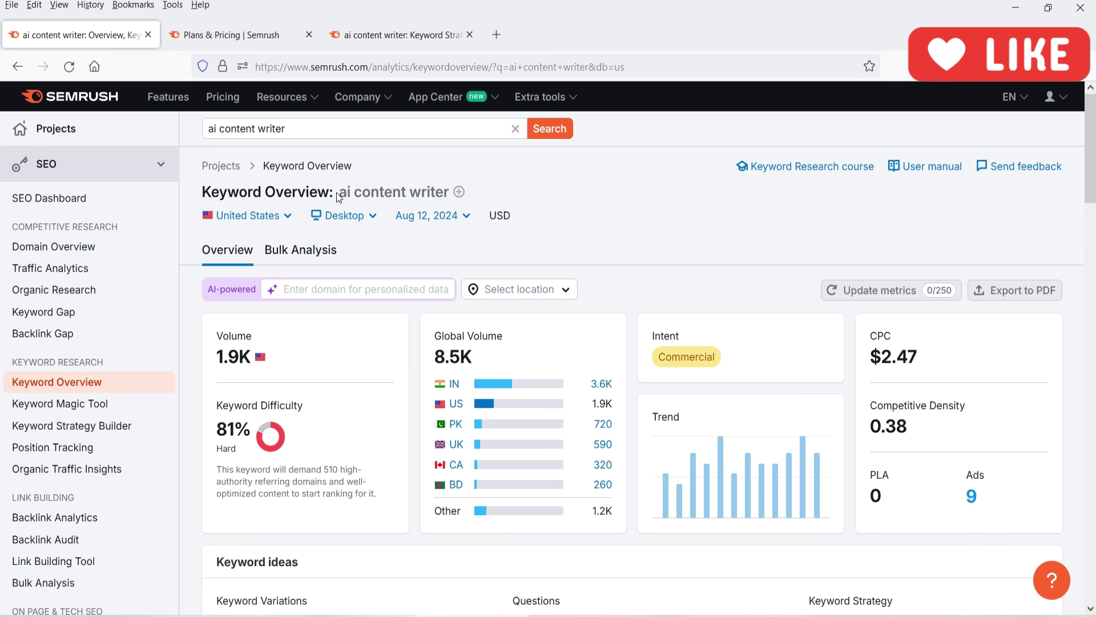
drag(339, 193, 450, 192)
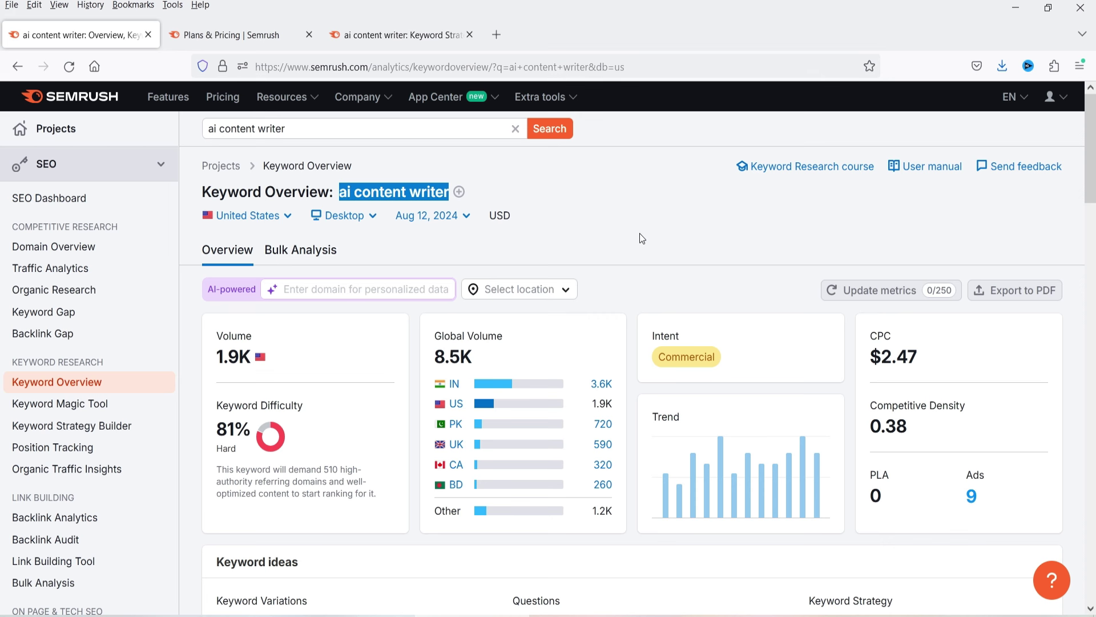
- Examine the Keyword Strategy topics suggested for "ai content writer" under Keyword ideas
scroll(642, 238, down, 6)
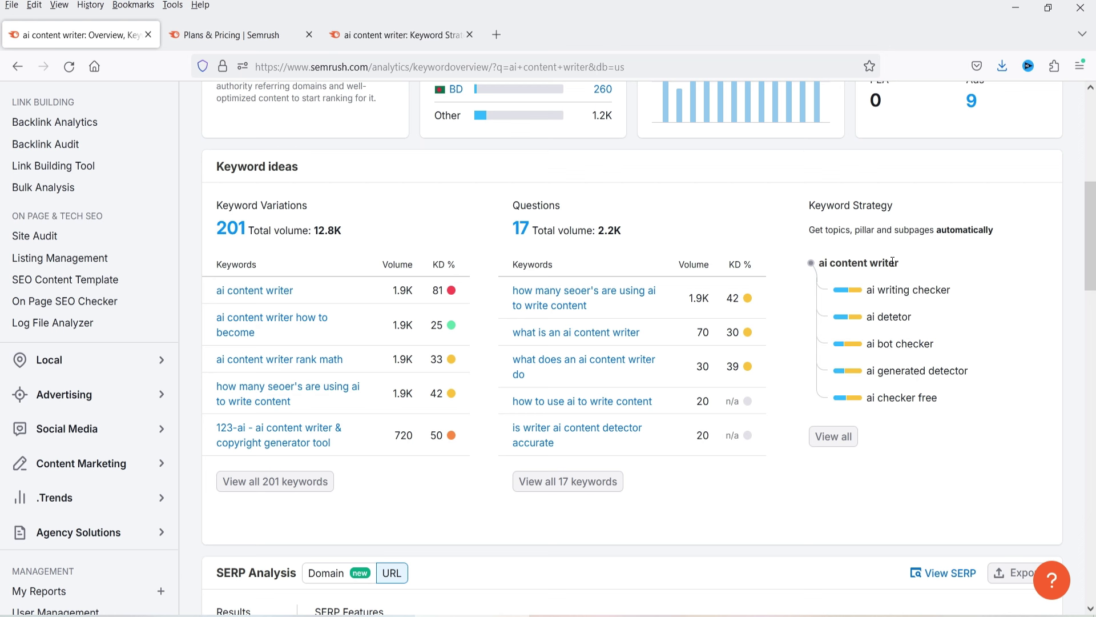
scroll(385, 307, up, 7)
scroll(961, 372, down, 8)
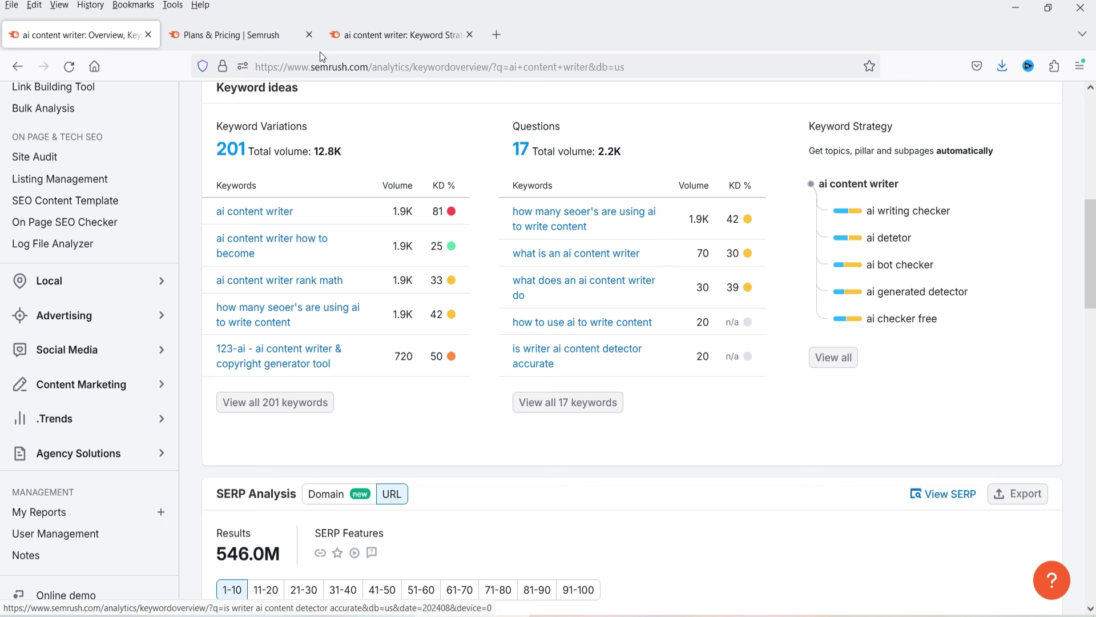
- Bring up the Keyword Strategy Builder list for "ai content writer" and view its Topical Overview map
click(410, 41)
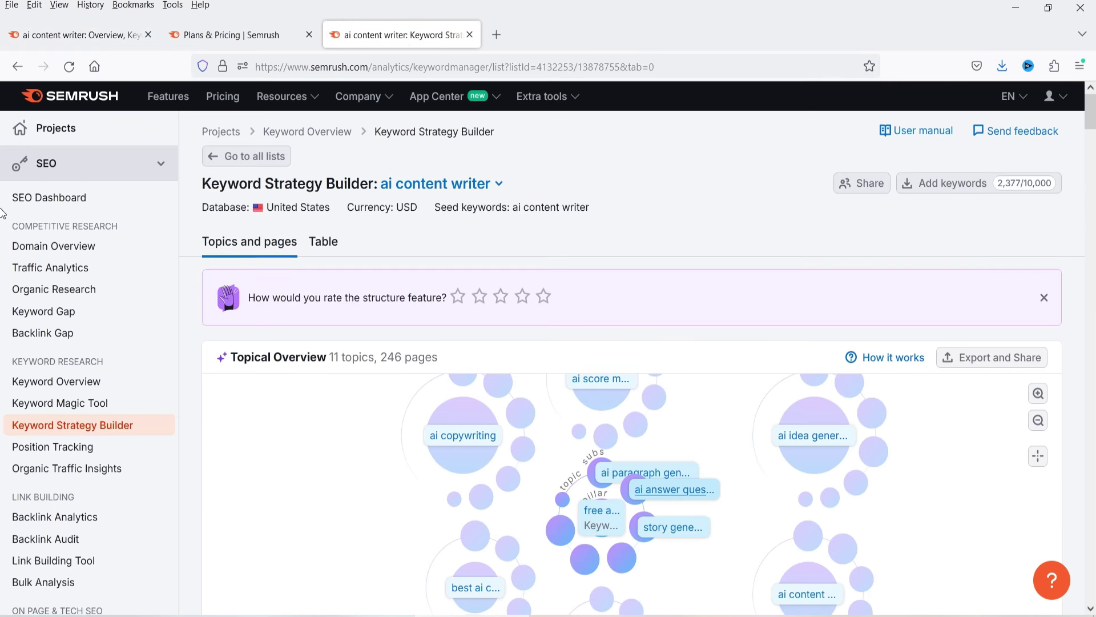
scroll(2, 212, down, 2)
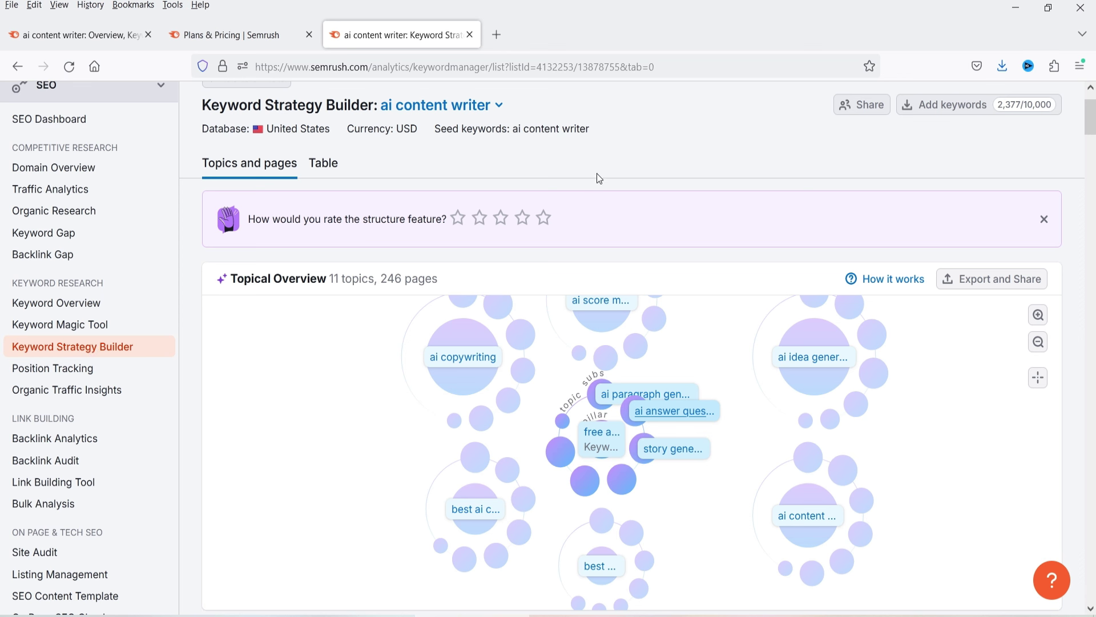
click(717, 162)
scroll(367, 206, down, 5)
scroll(367, 206, up, 3)
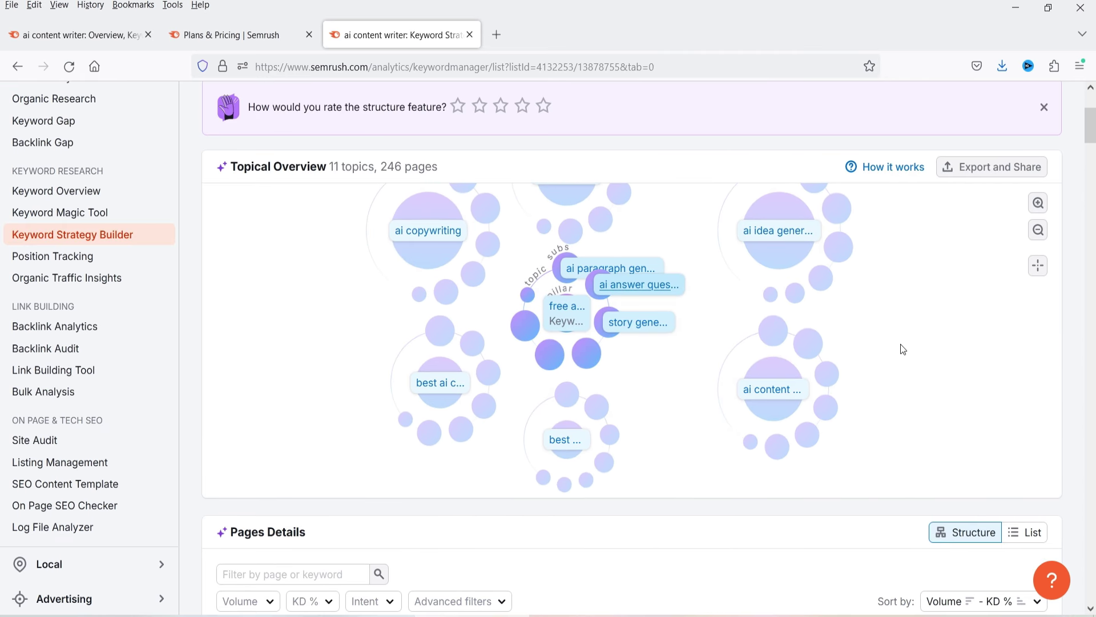
- Inspect the details of the "free ai content creator" pillar page and its paragraph generator, answer questions and story generator subpages on the topic map
mouse_move(782, 395)
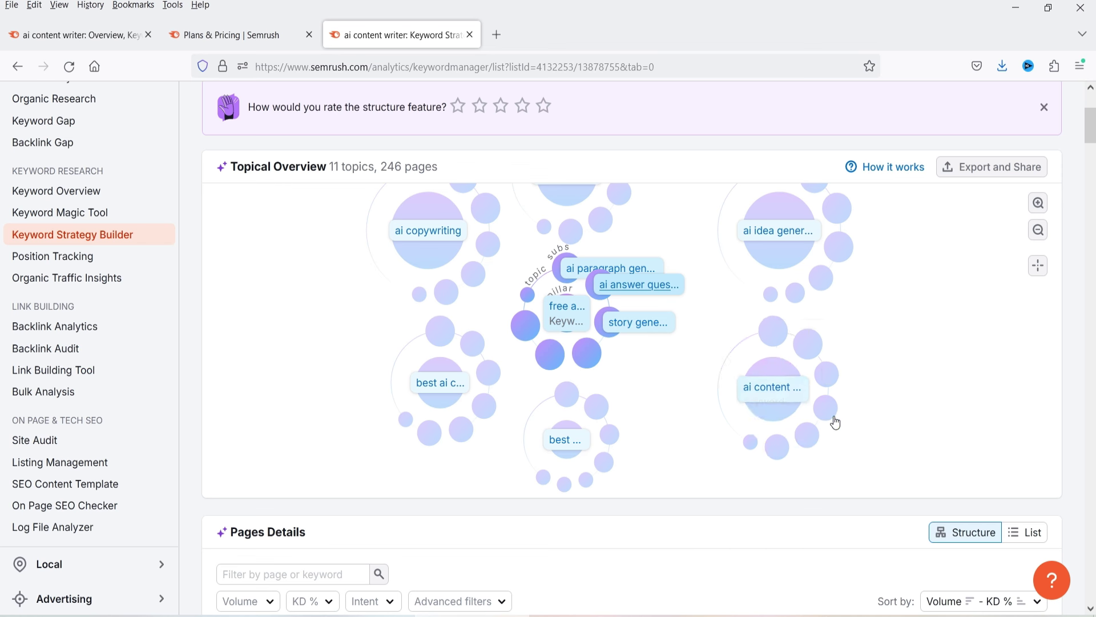
mouse_move(788, 245)
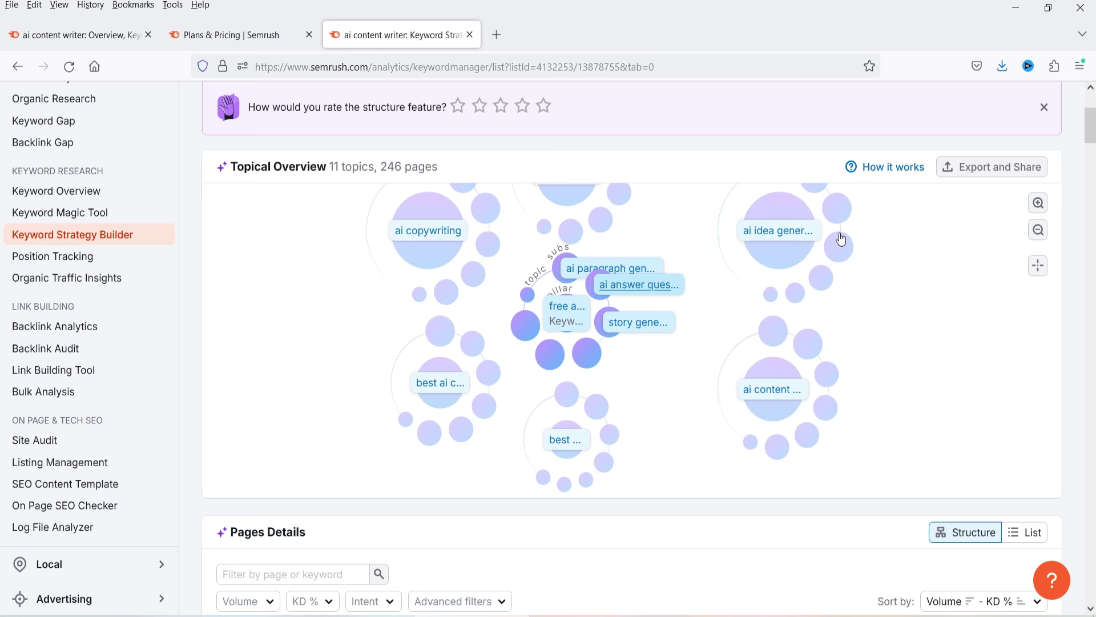
mouse_move(562, 317)
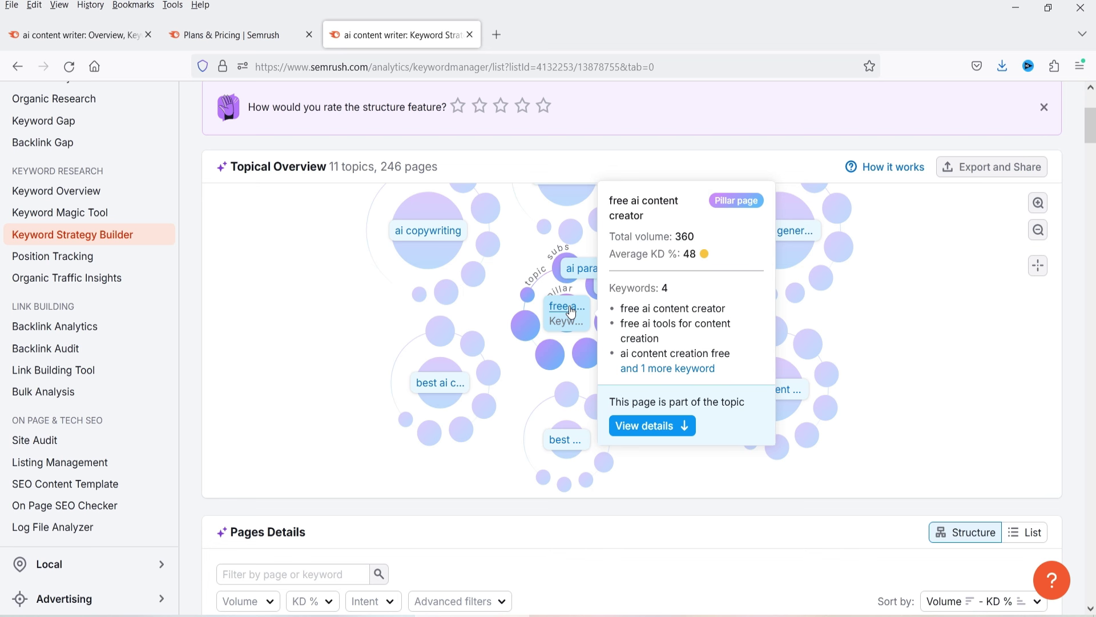
mouse_move(574, 274)
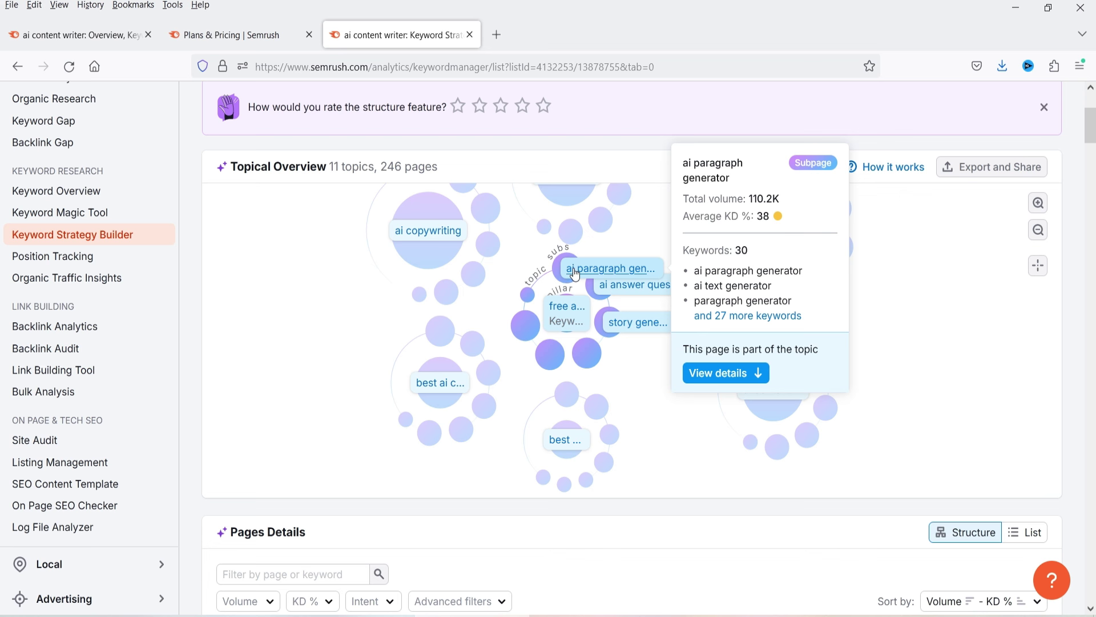
mouse_move(611, 293)
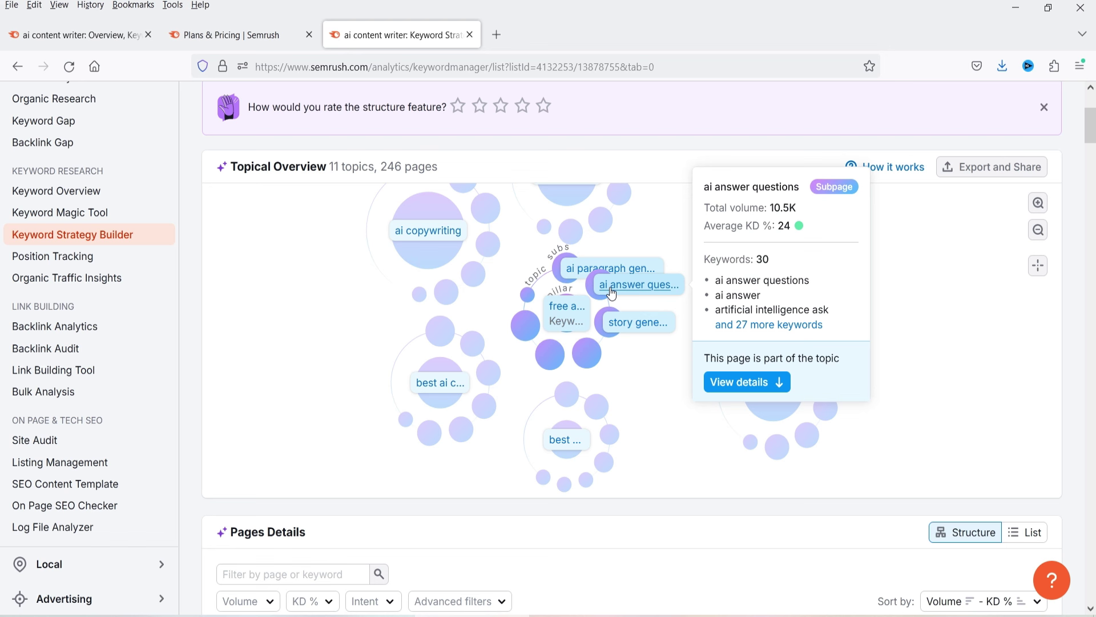
mouse_move(635, 329)
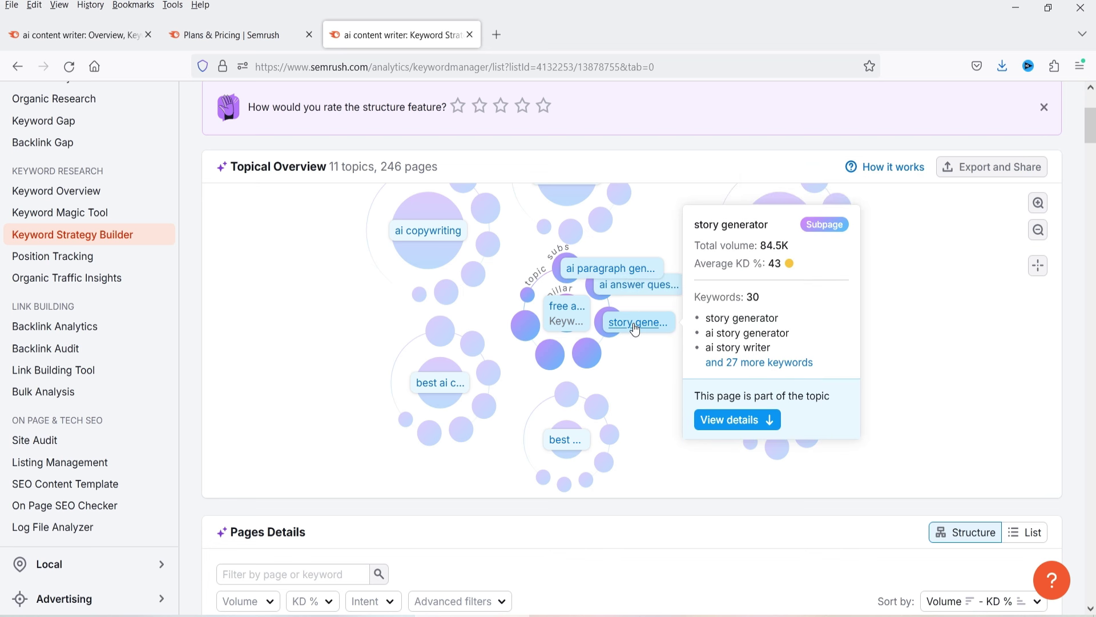
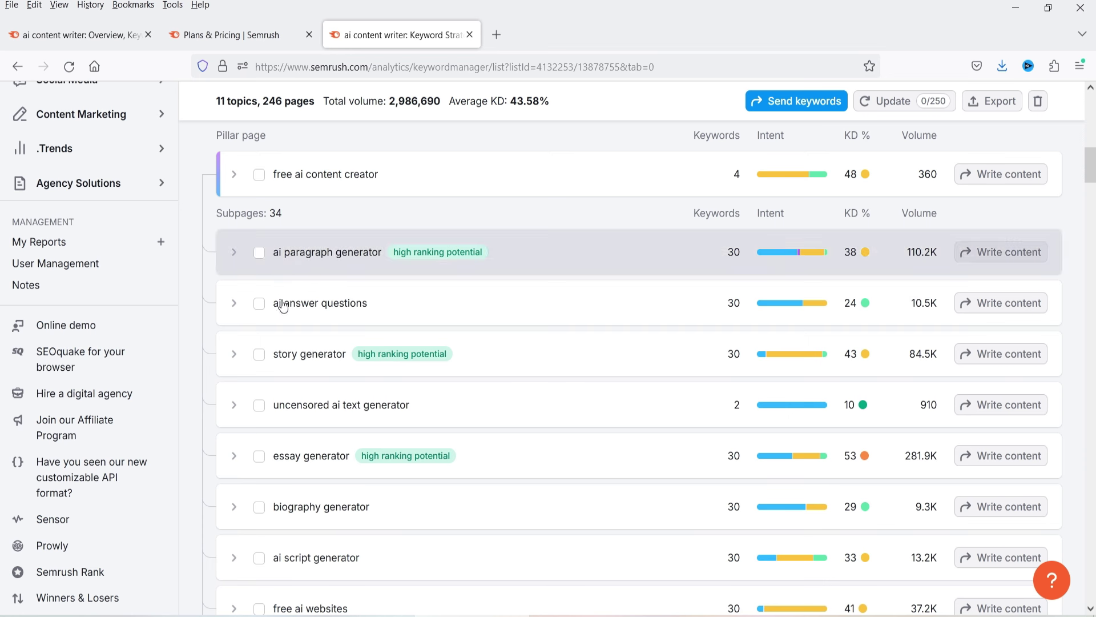
- Review the subpages under the "free ai content creator" pillar page, including the difficulty of "ai legal document generator free"
scroll(620, 301, down, 4)
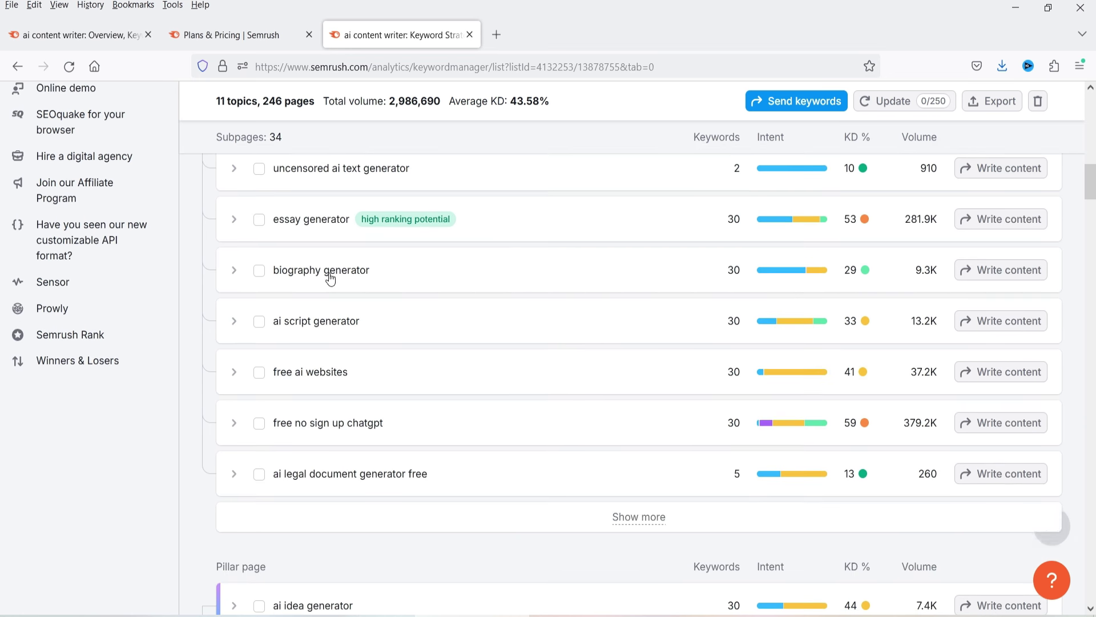
scroll(438, 301, down, 2)
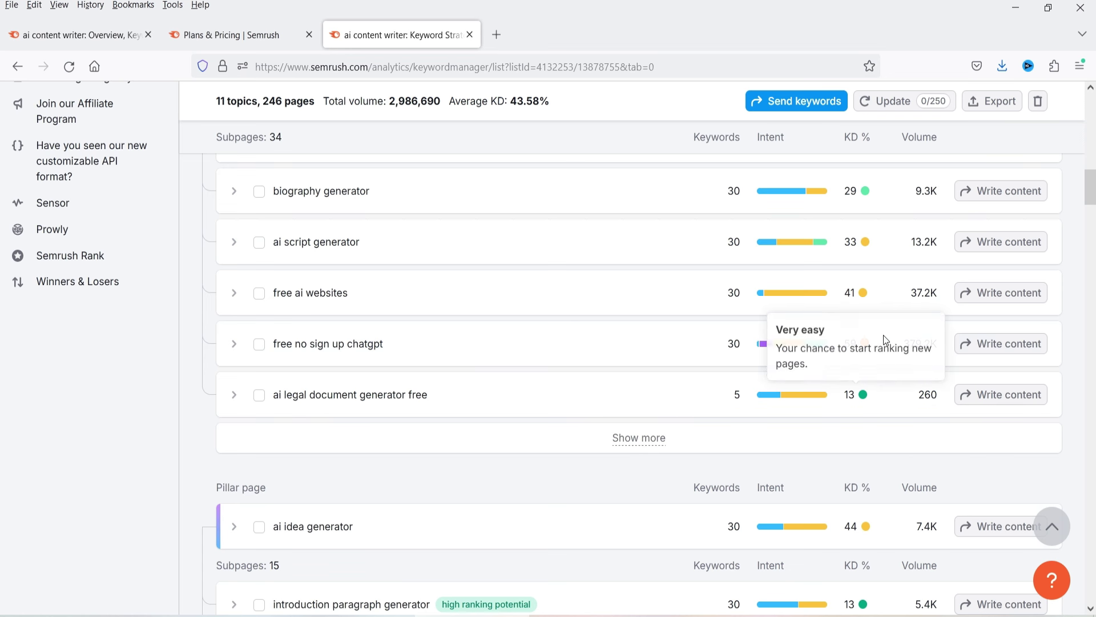
- Review the remaining pillar pages and their subpages in Pages Details, from "ai idea generator" through "content writing online tool"
scroll(883, 336, down, 3)
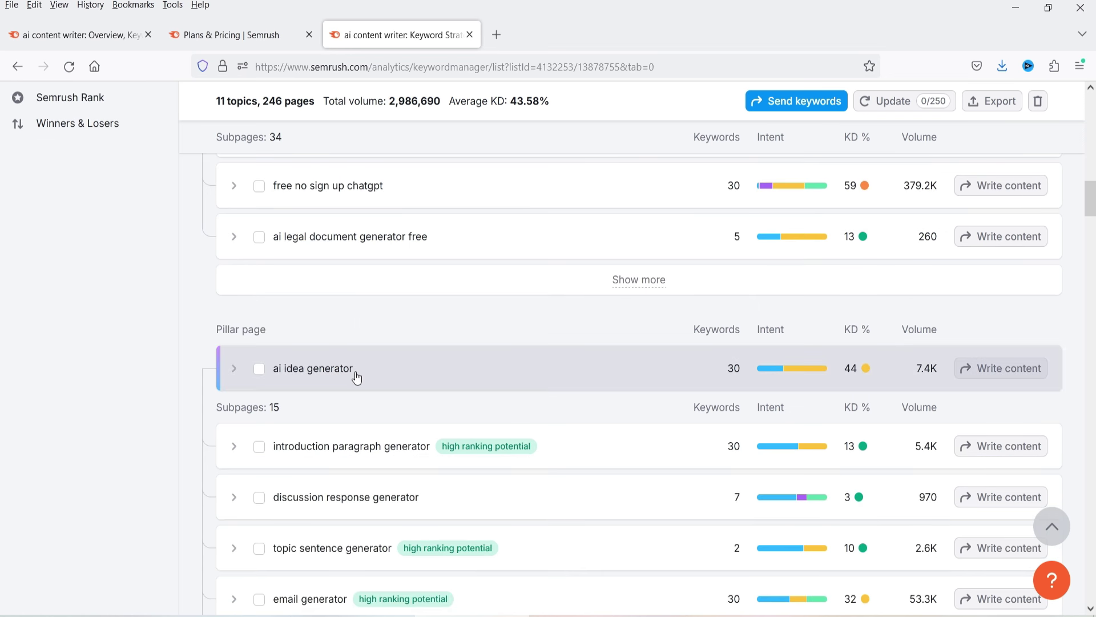
scroll(277, 214, down, 3)
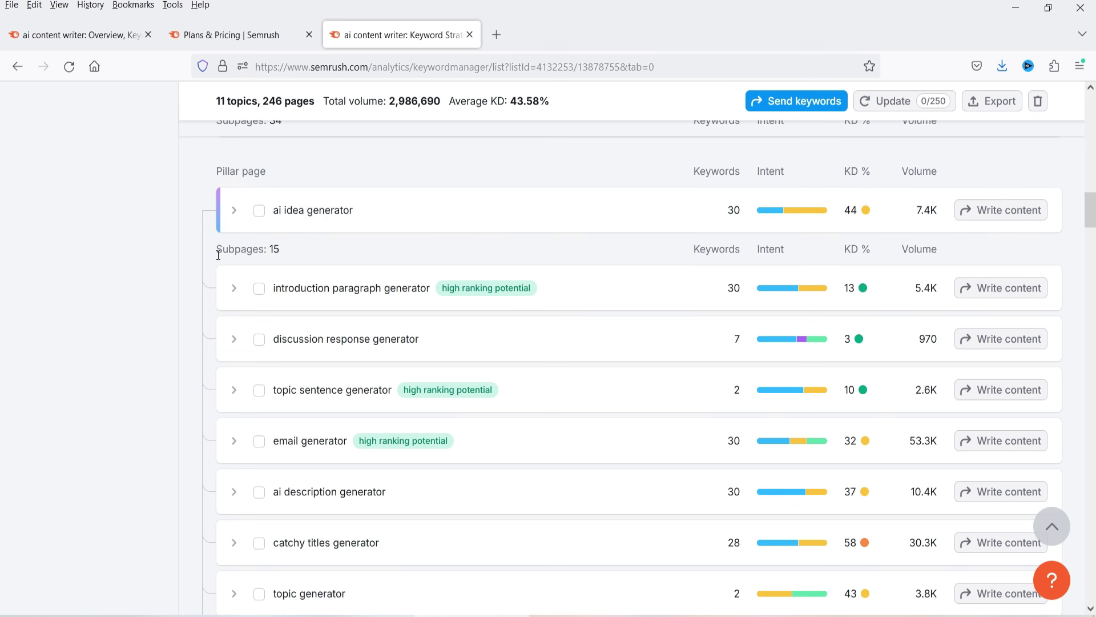
scroll(240, 268, down, 10)
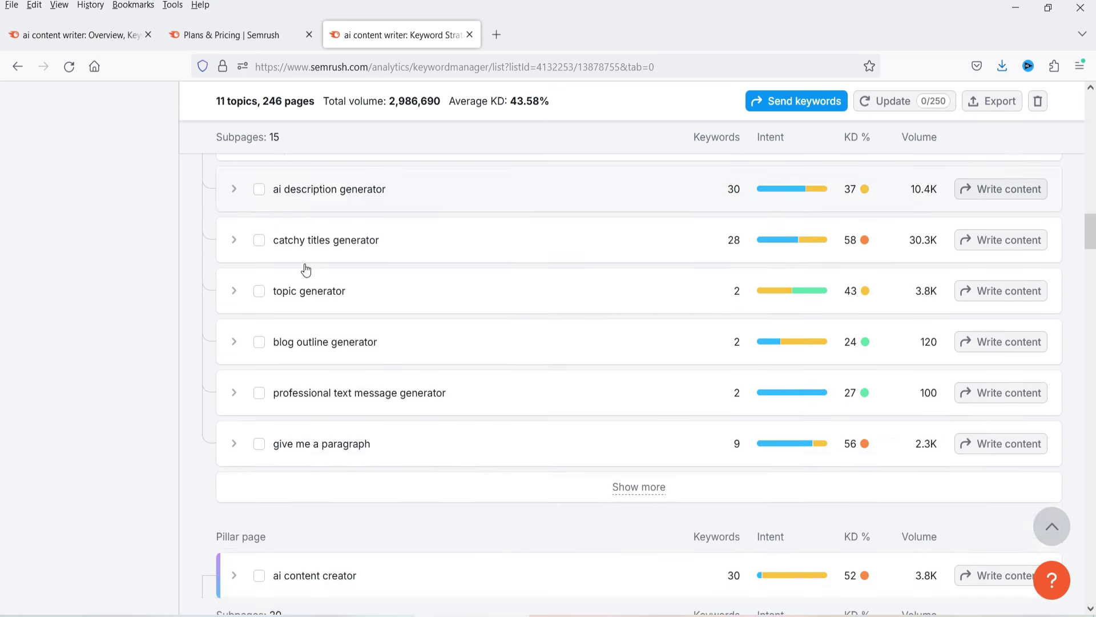
scroll(300, 302, down, 3)
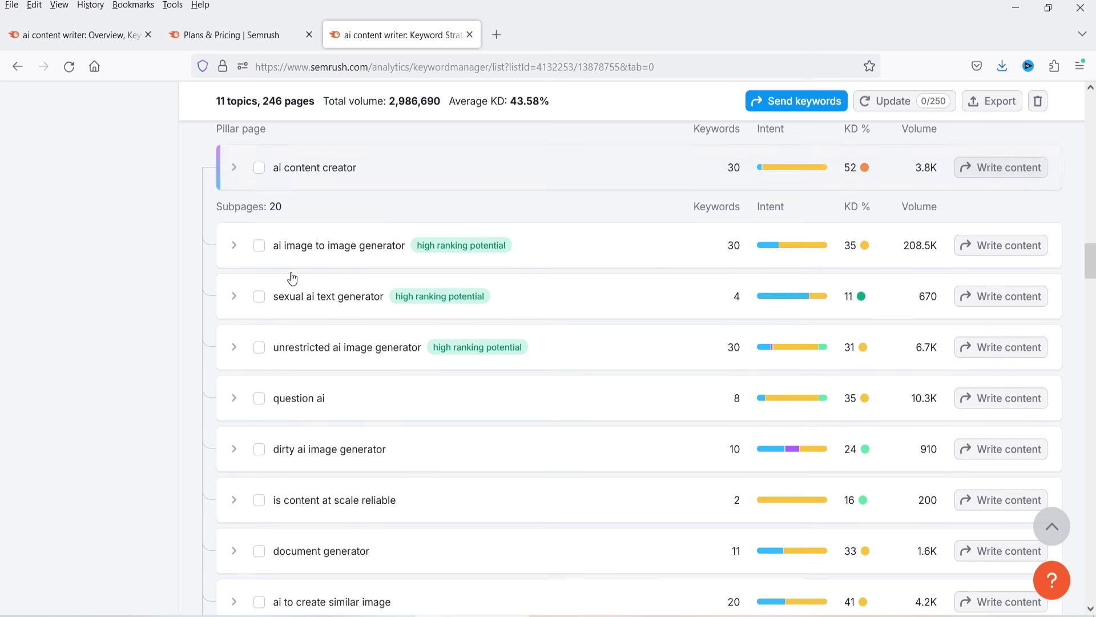
scroll(318, 199, down, 10)
scroll(276, 257, down, 7)
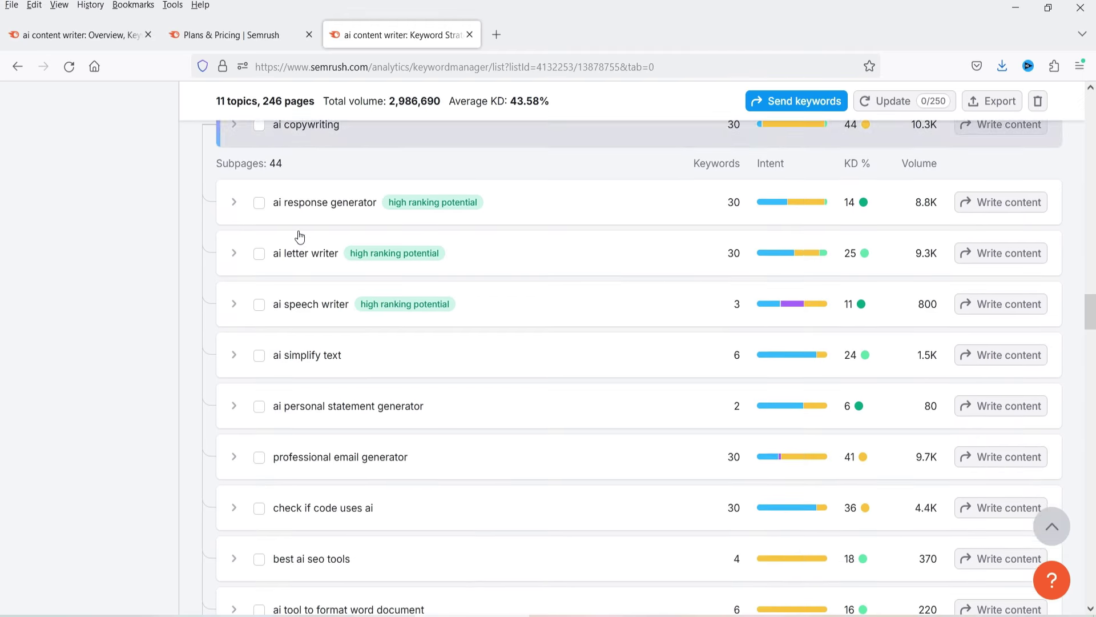
scroll(303, 242, down, 20)
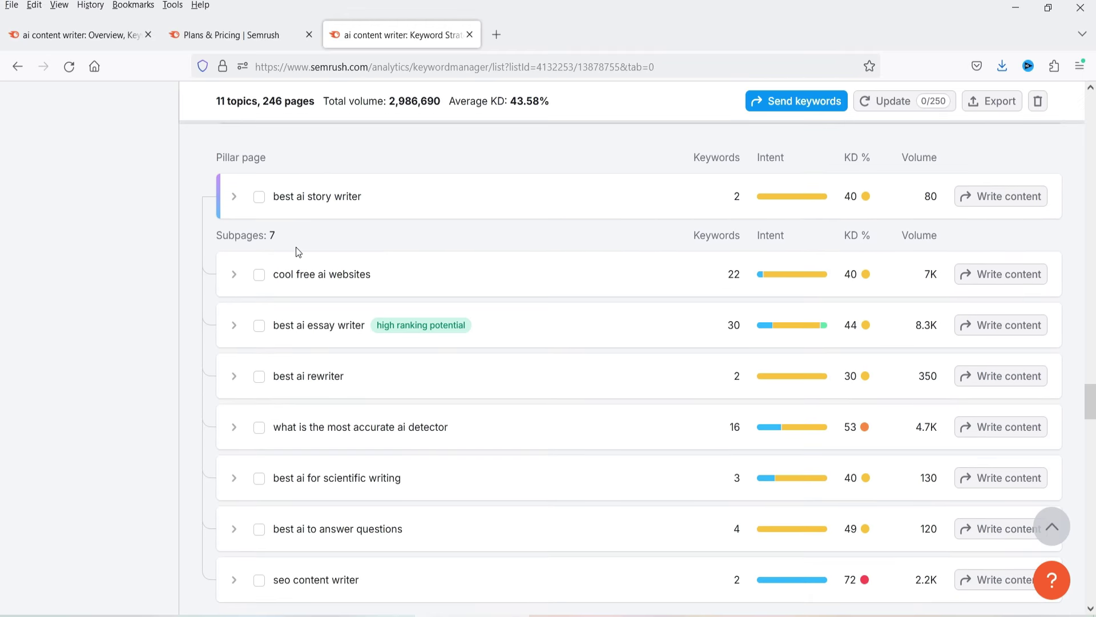
scroll(299, 255, down, 20)
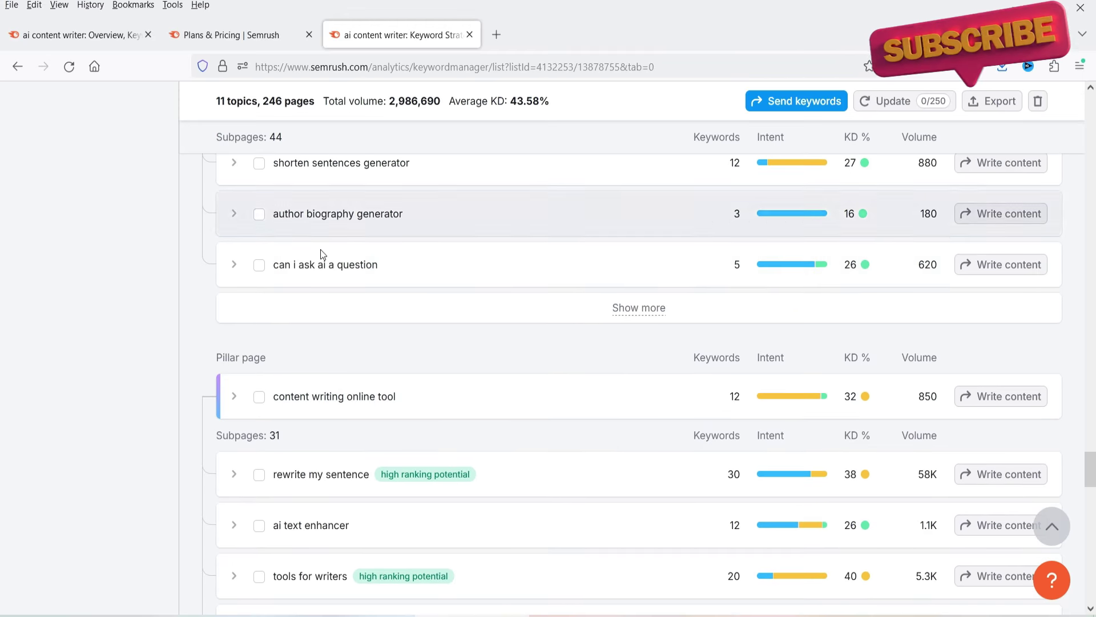
scroll(338, 265, down, 4)
scroll(328, 286, up, 20)
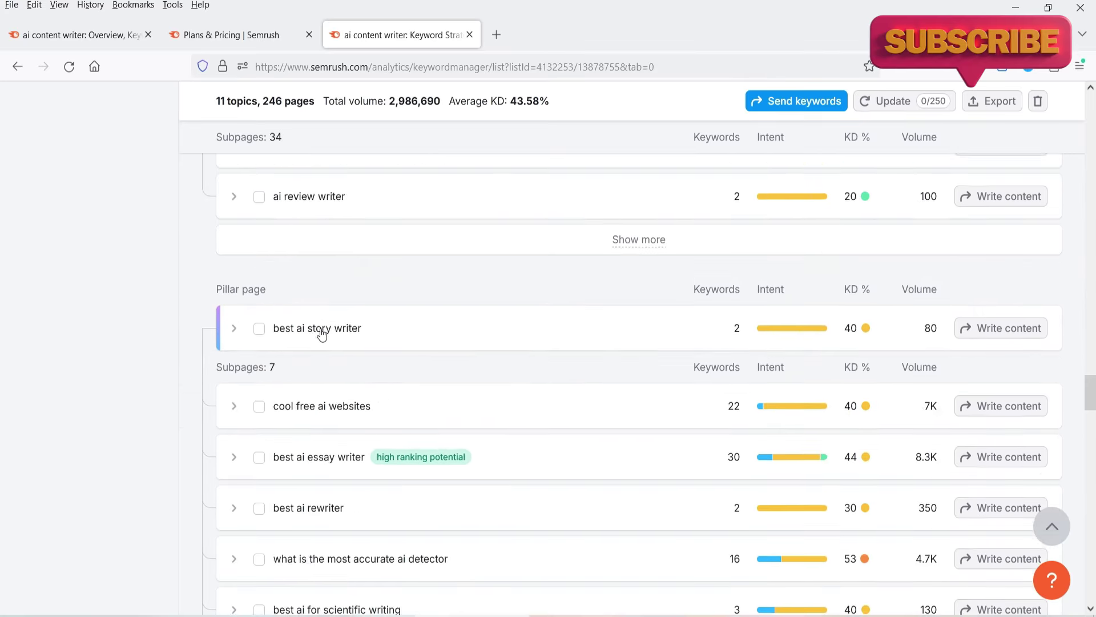
scroll(321, 390, up, 5)
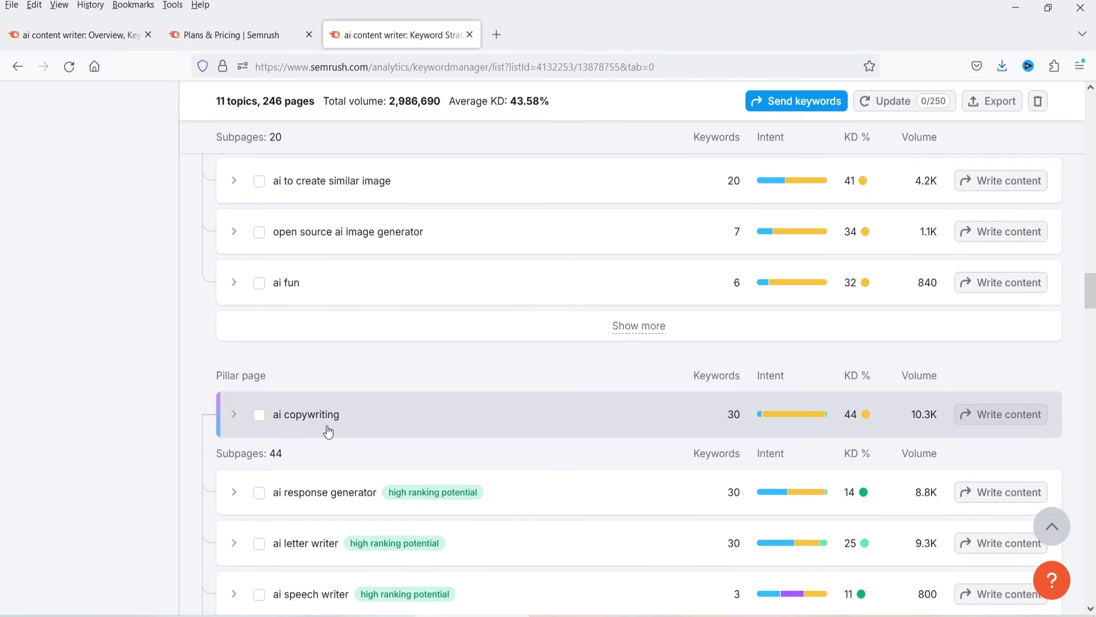
scroll(565, 320, up, 10)
scroll(554, 390, up, 20)
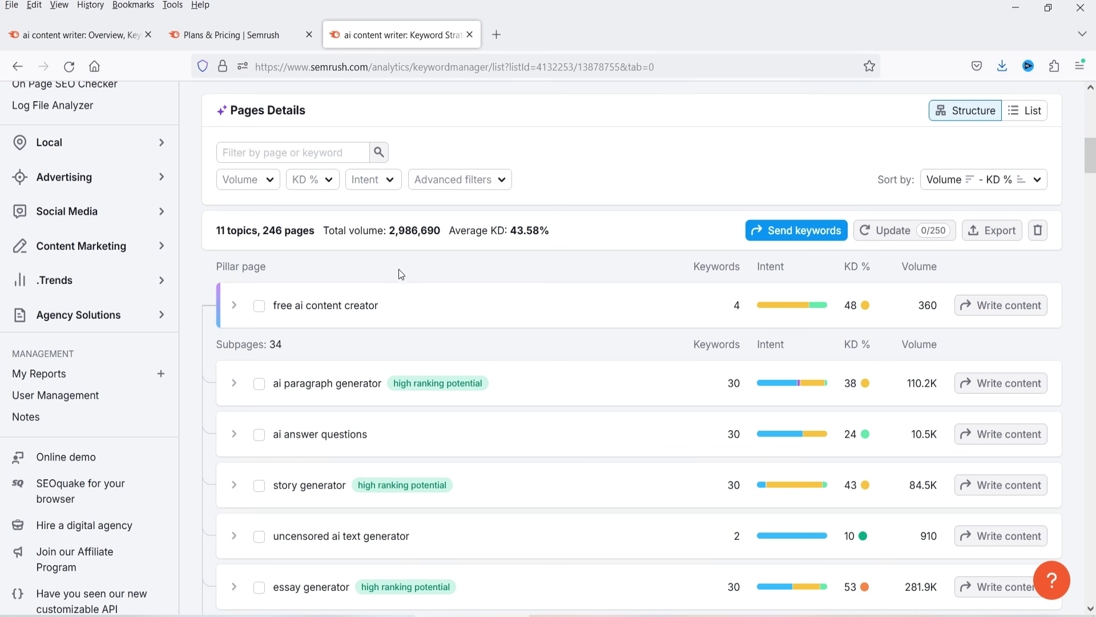
scroll(398, 285, up, 2)
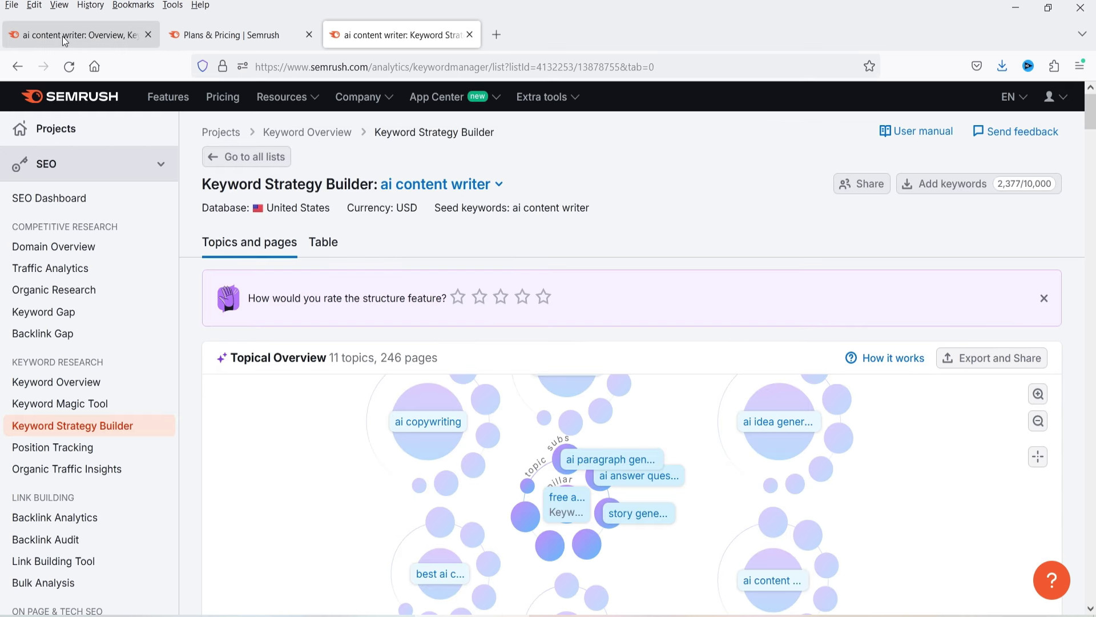
- Return to the Keyword Overview of "ai content writer" and check the "People also ask" URLs in its SERP Analysis
click(63, 35)
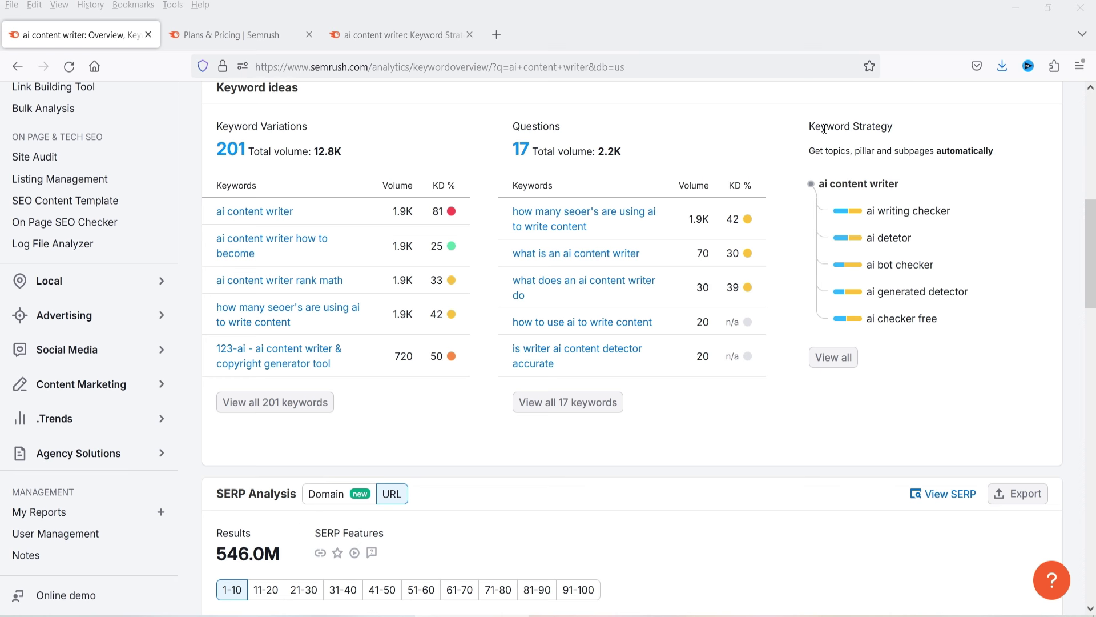
scroll(973, 217, down, 7)
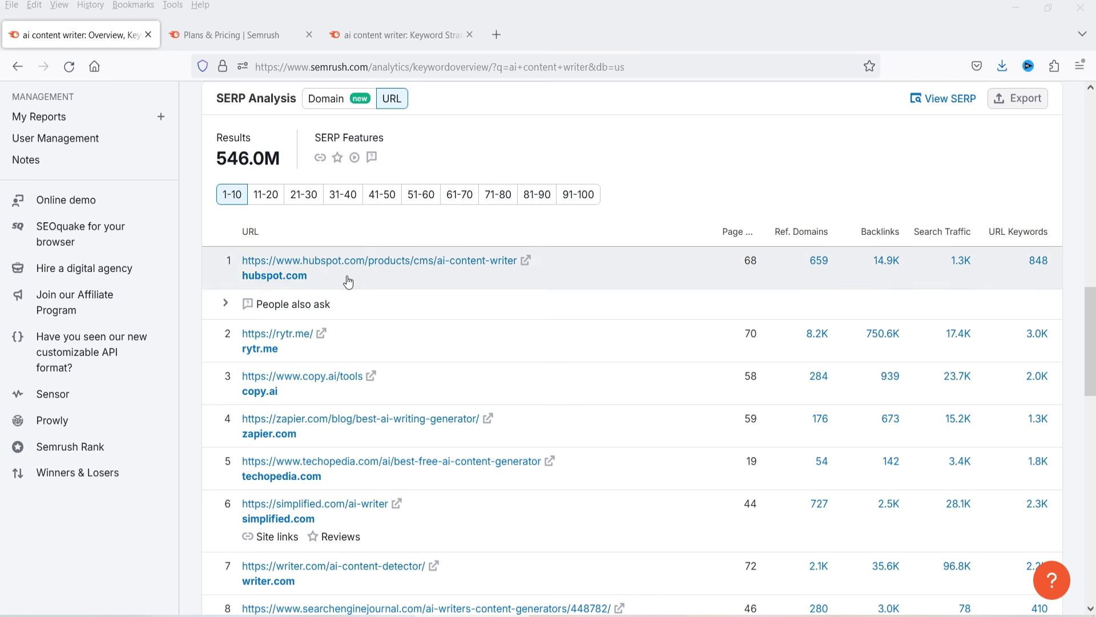
click(345, 304)
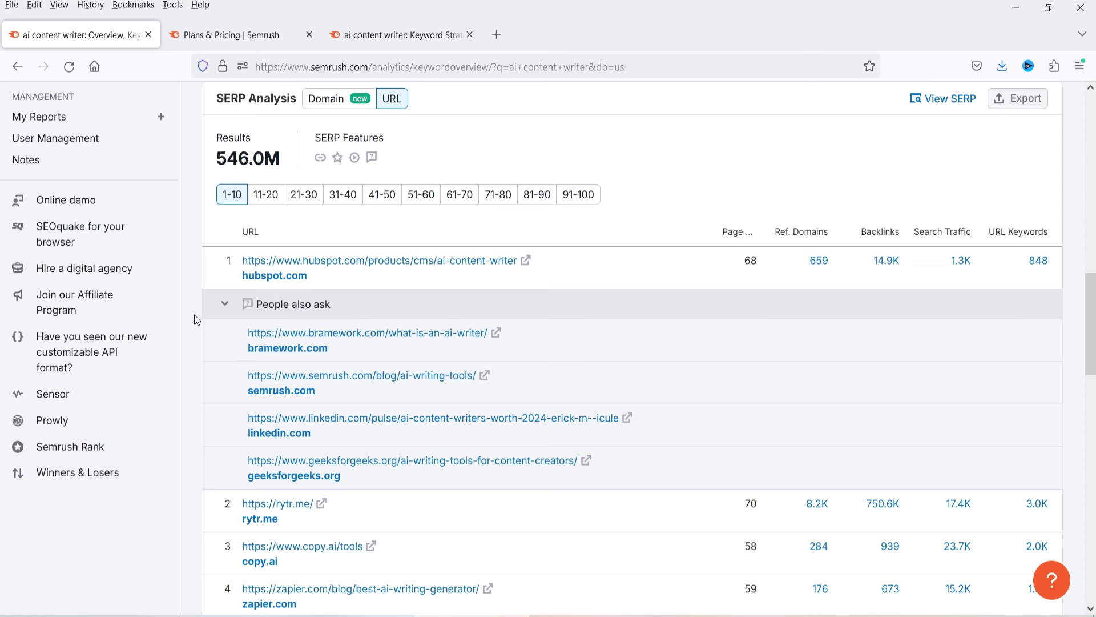
click(225, 304)
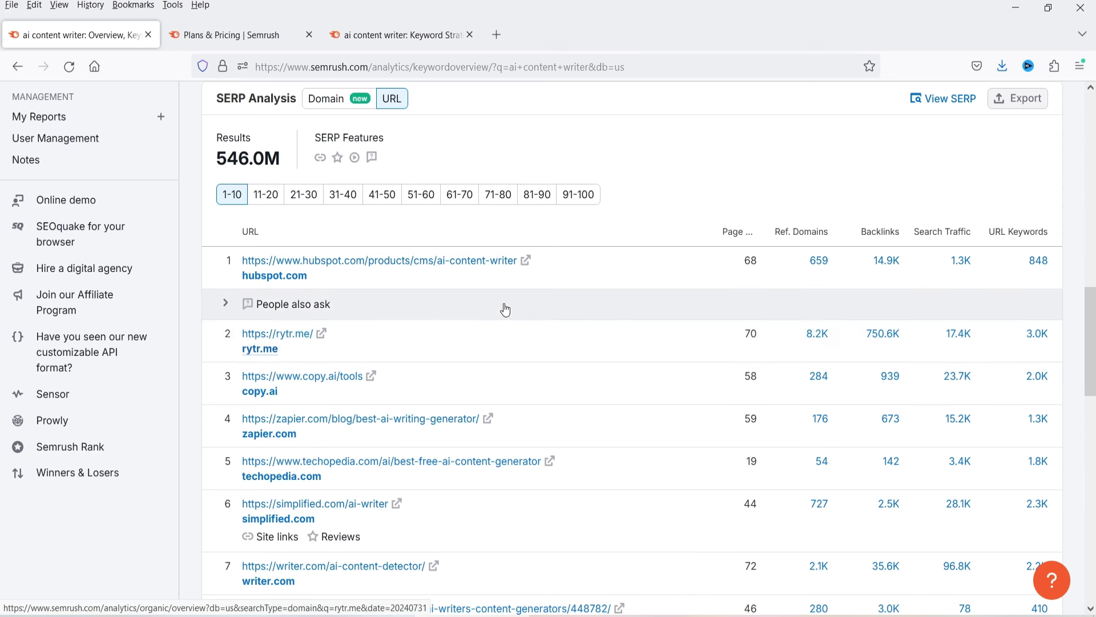
- Examine the top 10 ranking URLs and their Ref. Domains, Backlinks, Search Traffic and URL Keywords metrics
scroll(506, 311, down, 2)
scroll(509, 325, down, 4)
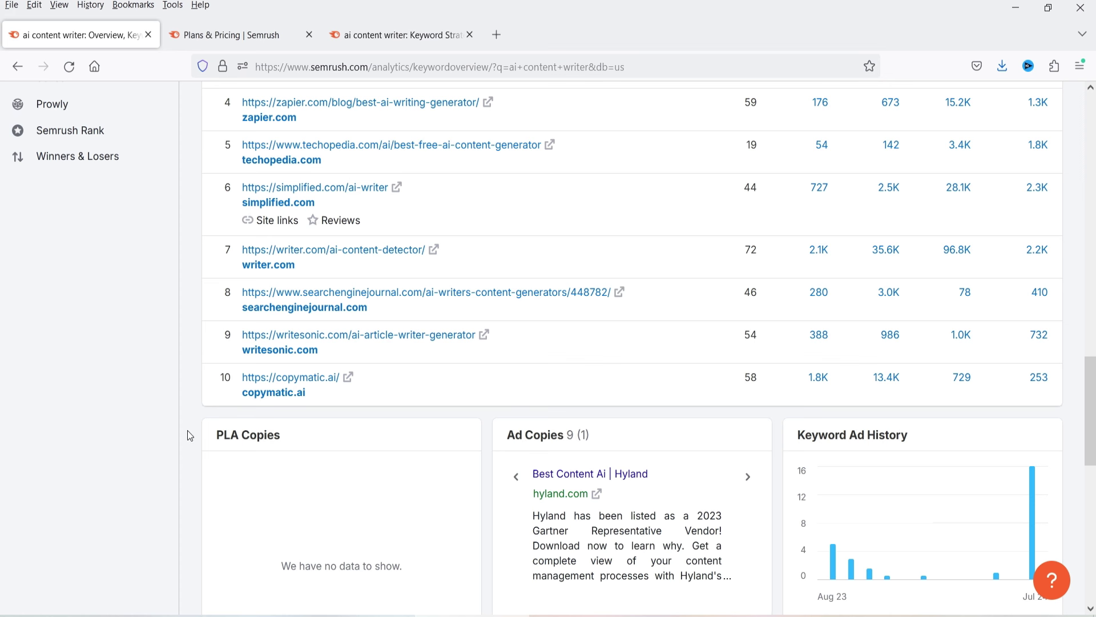
scroll(190, 436, up, 4)
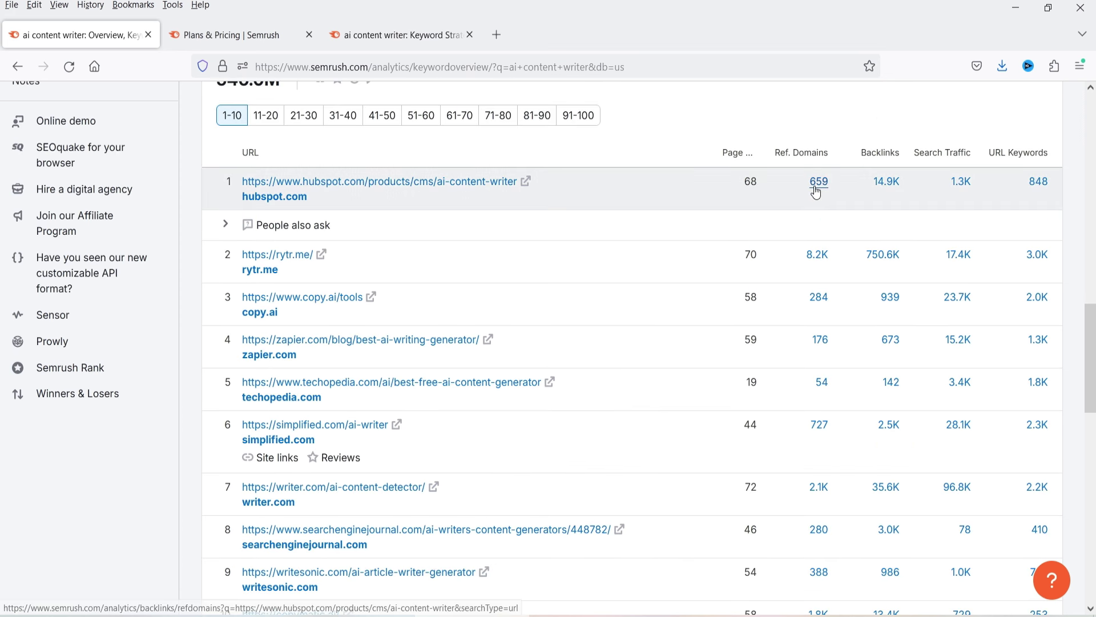
mouse_move(801, 156)
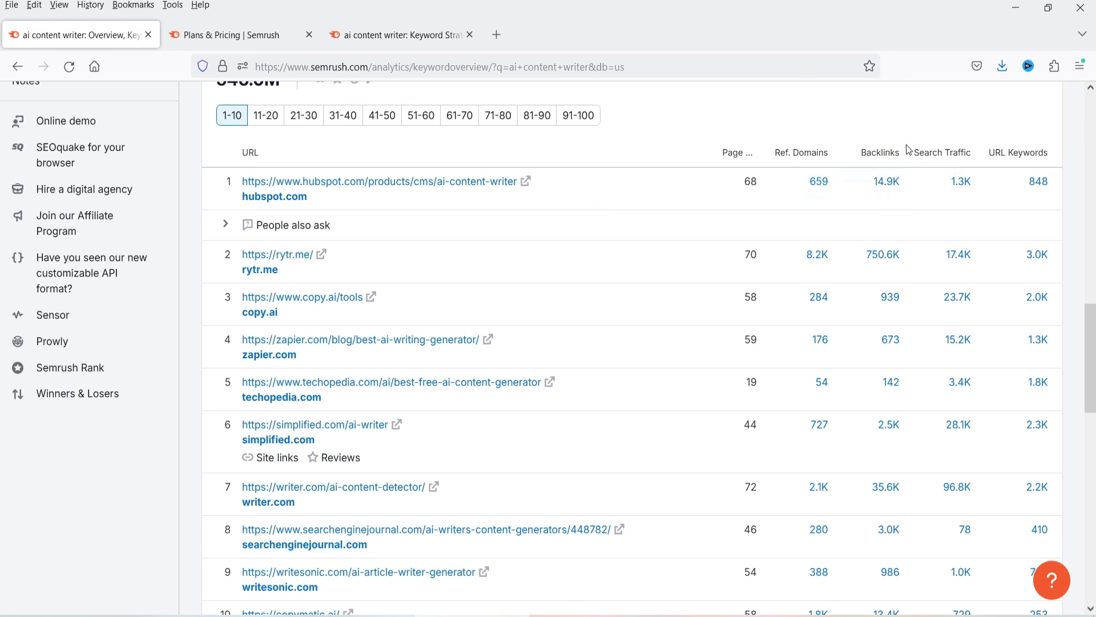
mouse_move(886, 154)
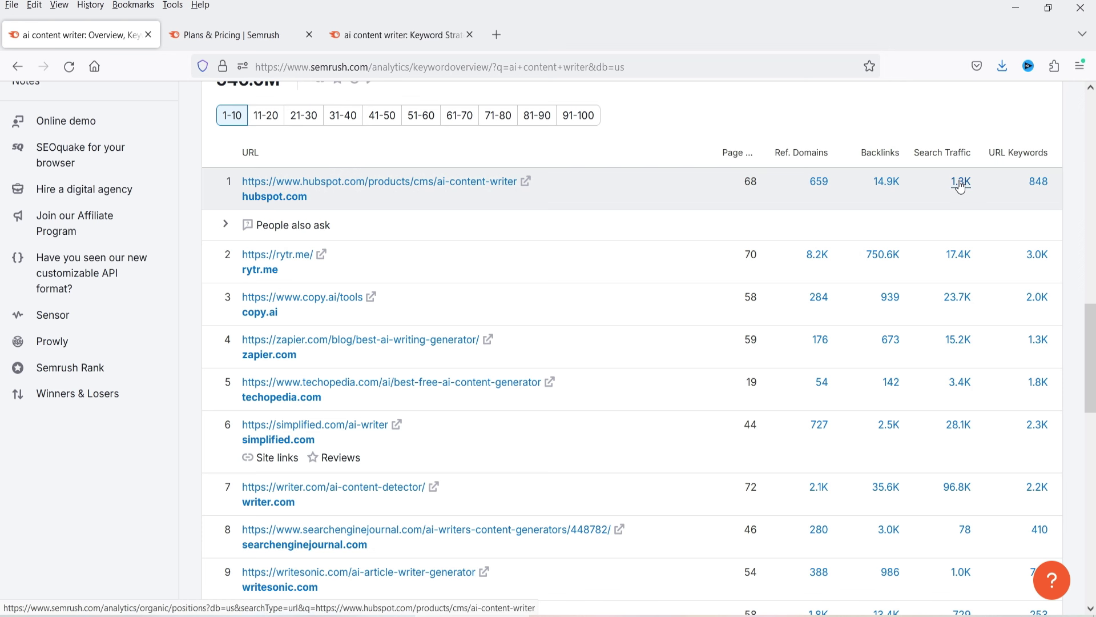
mouse_move(998, 159)
- Browse the first four ad copies for the keyword and inspect the July 2024 bar in Keyword Ad History
scroll(791, 231, down, 10)
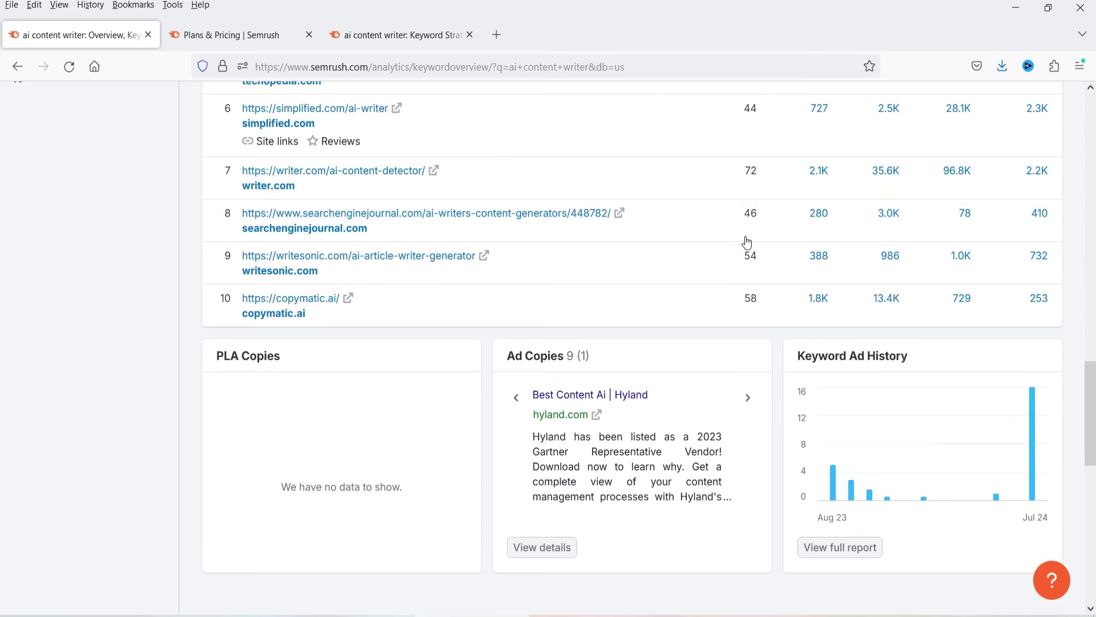
scroll(268, 263, up, 3)
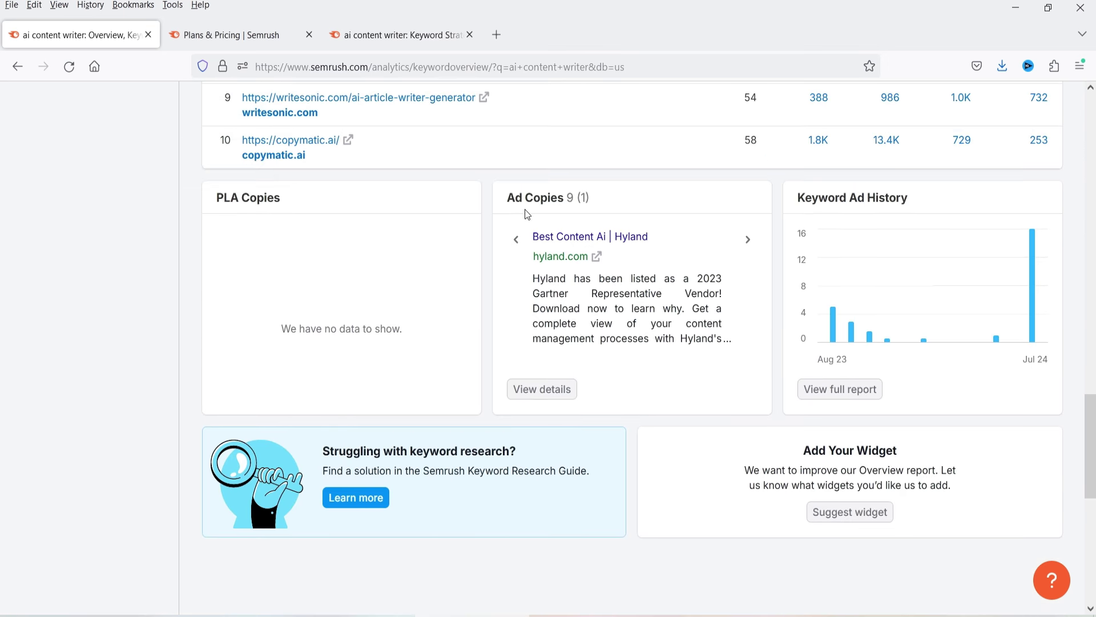
mouse_move(523, 213)
click(749, 239)
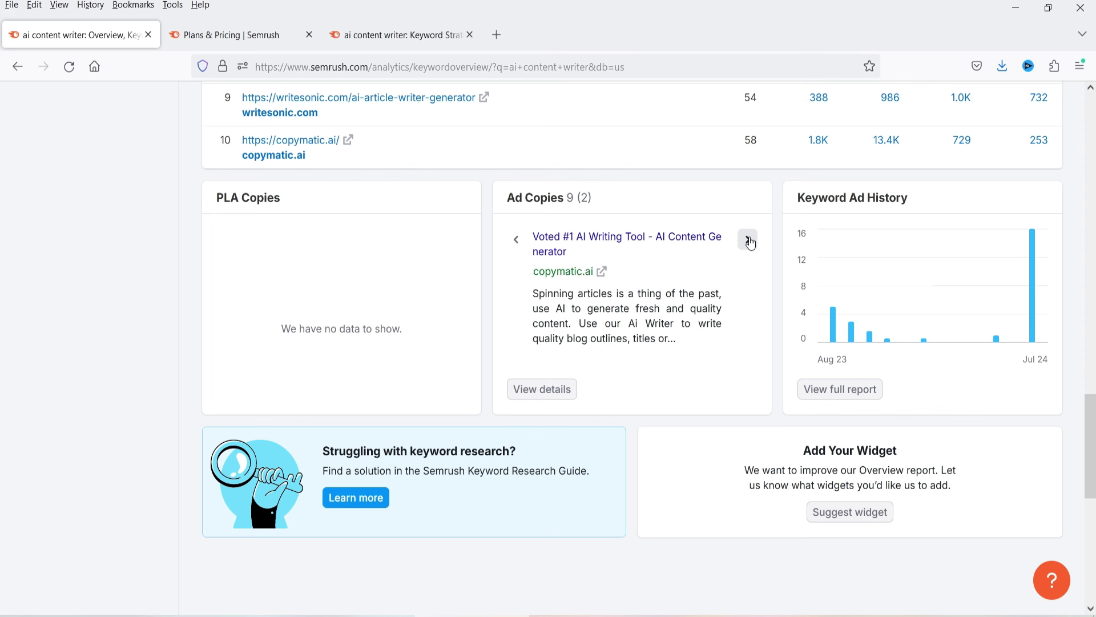
click(750, 241)
click(750, 241)
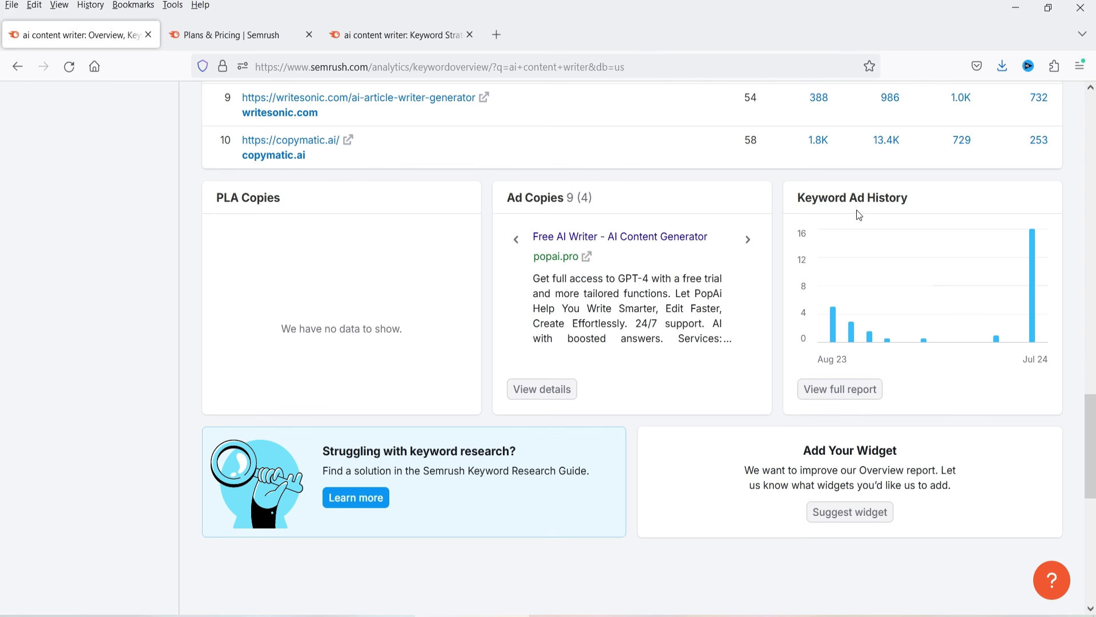
mouse_move(1036, 246)
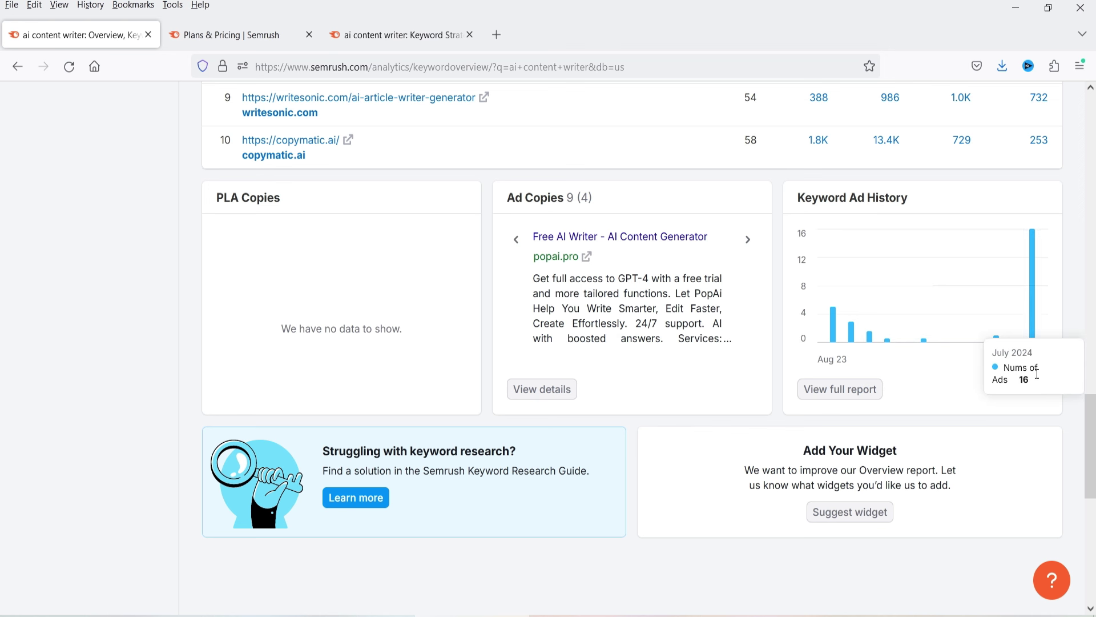
- Open the Keyword Magic Tool for "ai content writer" and examine the Volume, KD %, CPC and SF columns
scroll(1035, 360, up, 15)
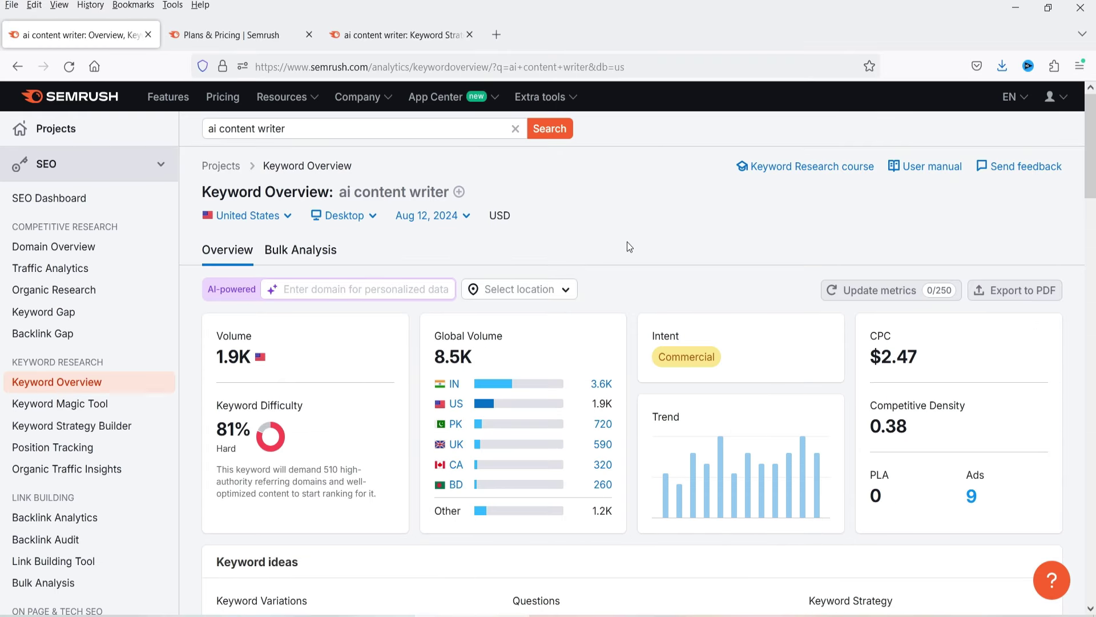
click(75, 405)
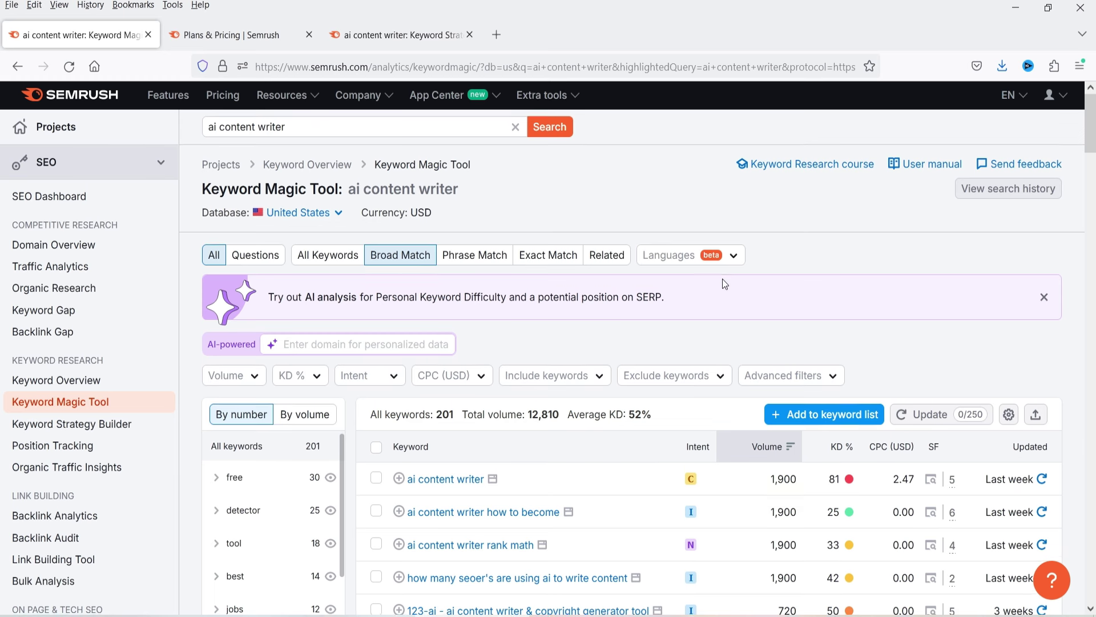
scroll(722, 279, down, 4)
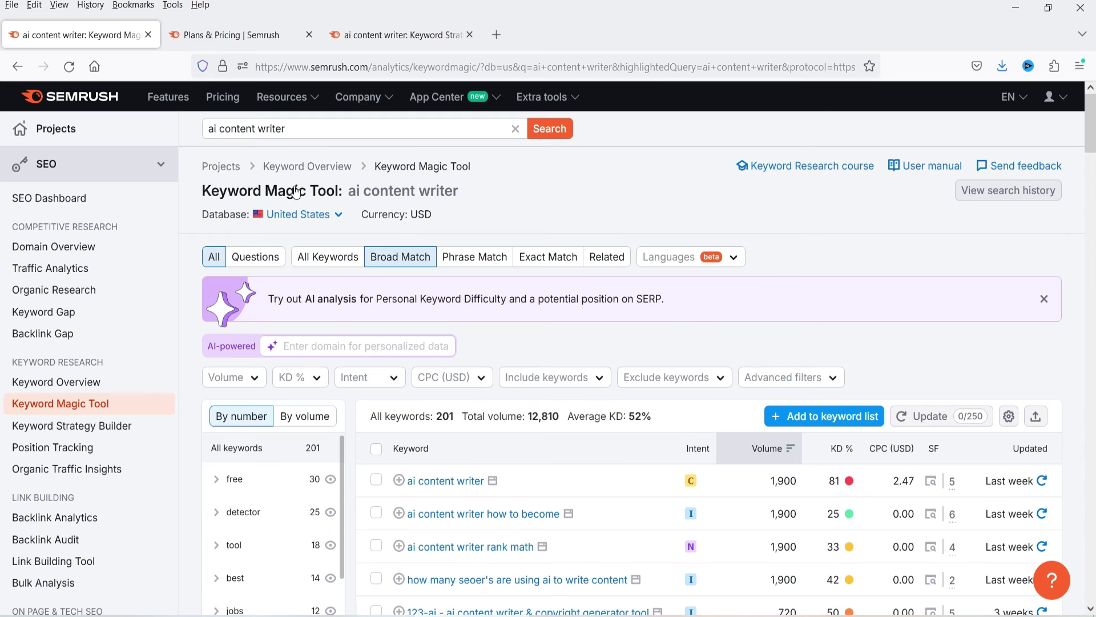
scroll(701, 268, down, 3)
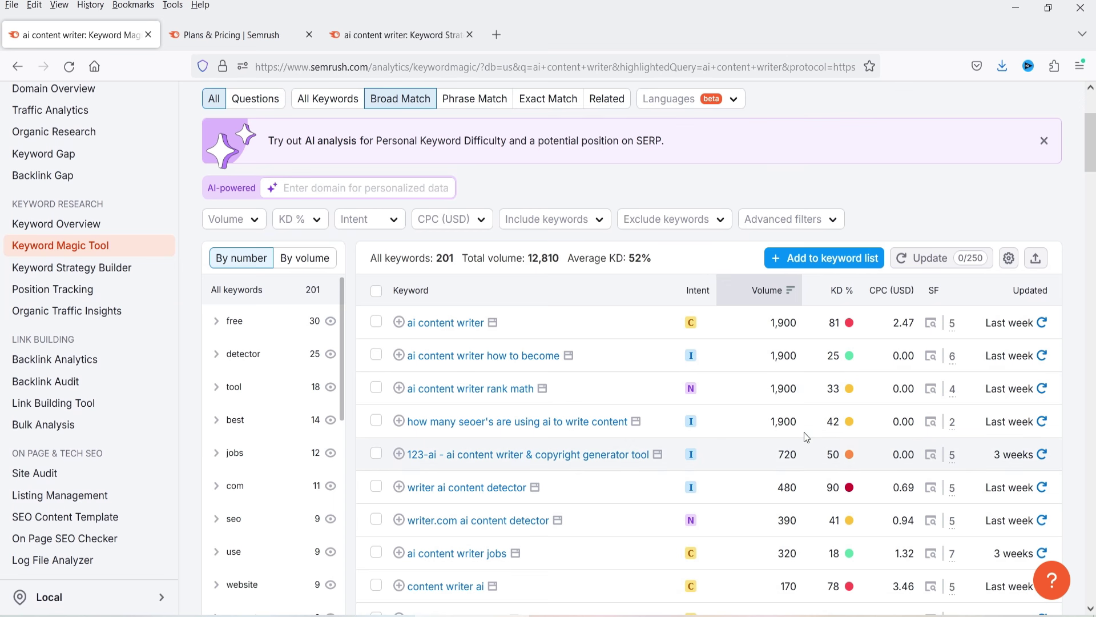
mouse_move(783, 295)
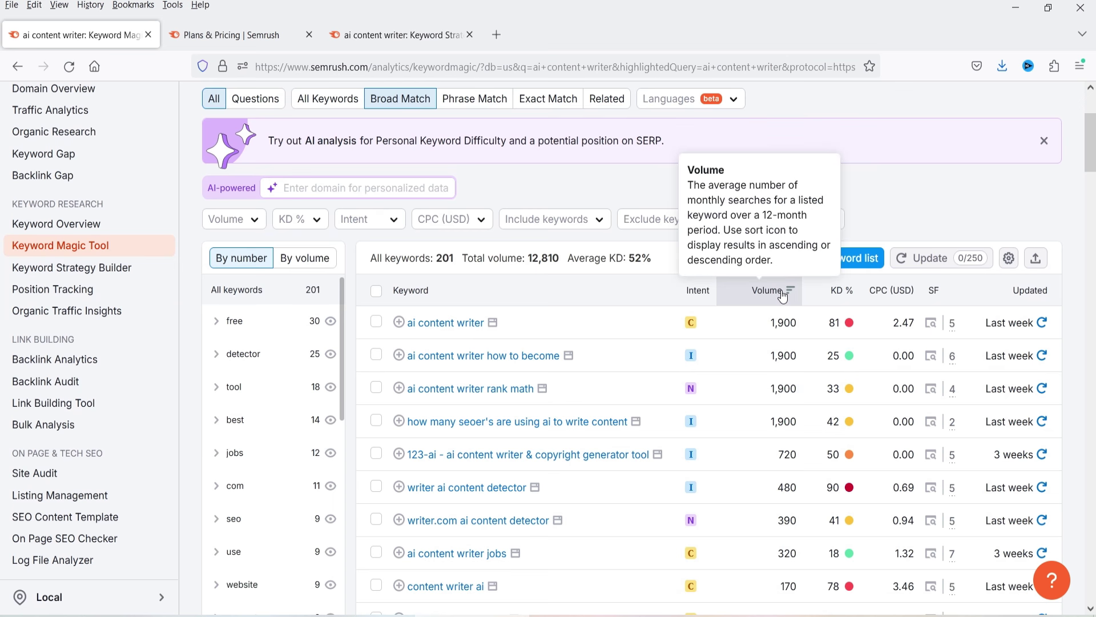
mouse_move(841, 298)
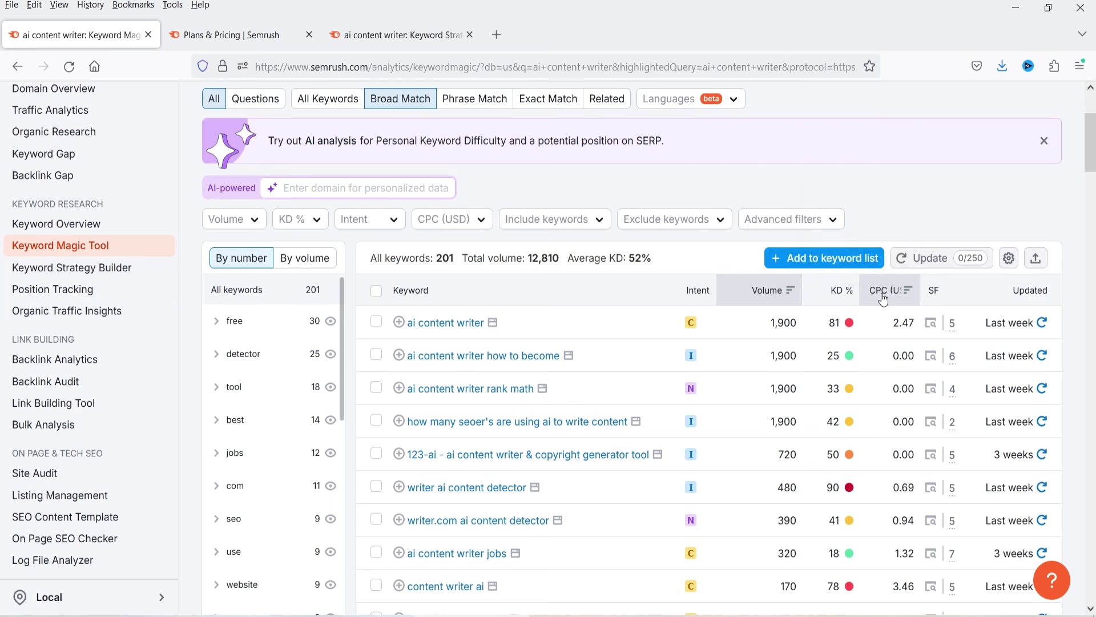
mouse_move(935, 298)
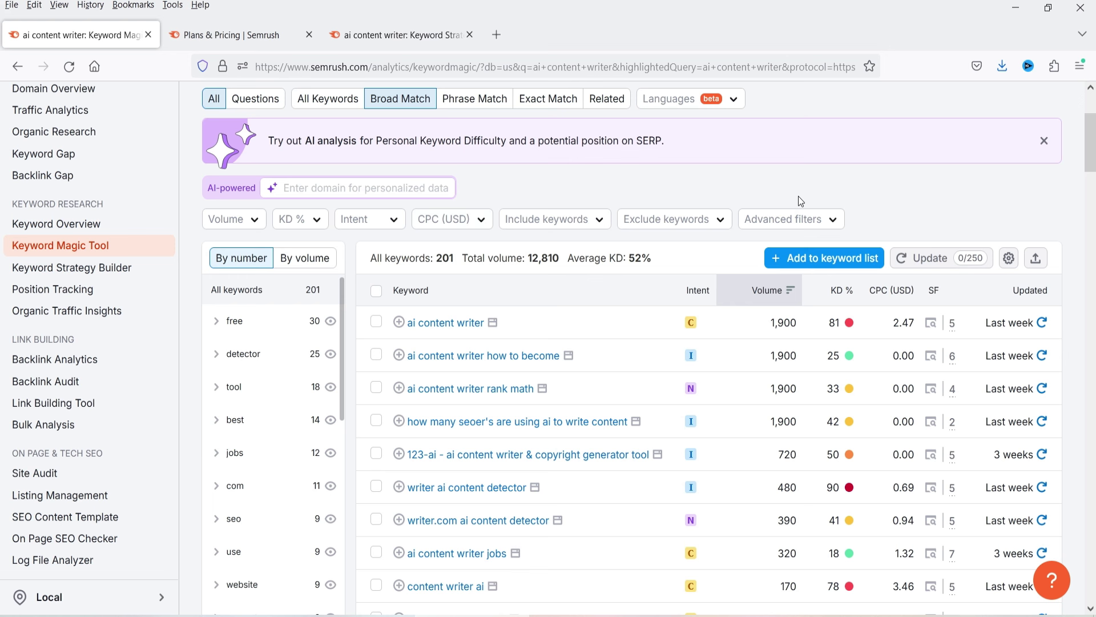
- Filter the keyword list to the Easy difficulty range (15–29%) and review the volume and KD % of the matching keywords
click(301, 220)
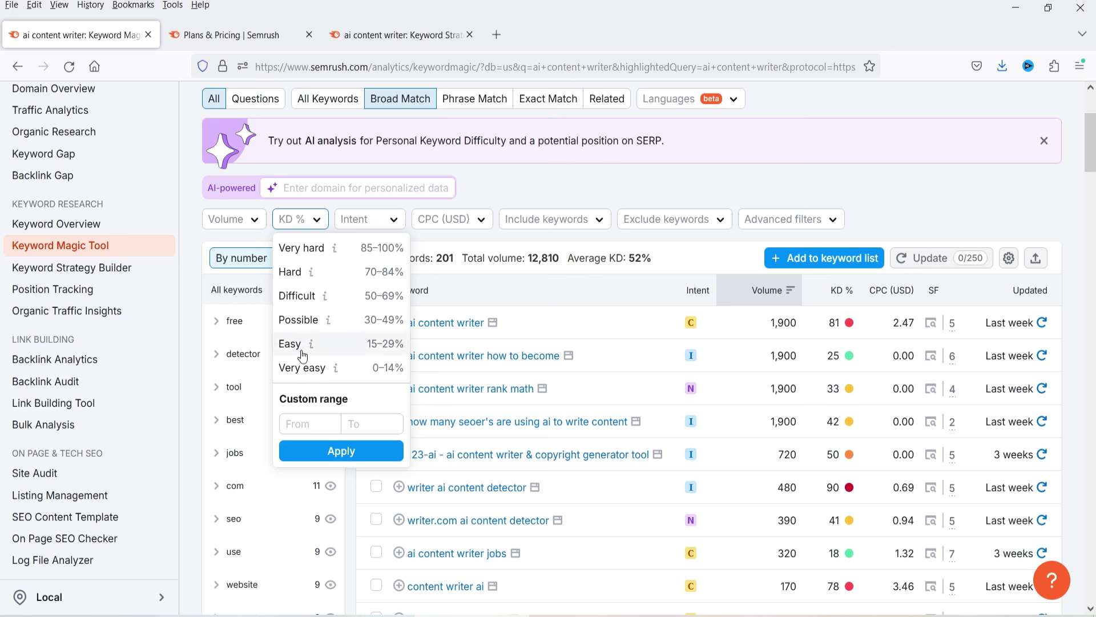
click(388, 352)
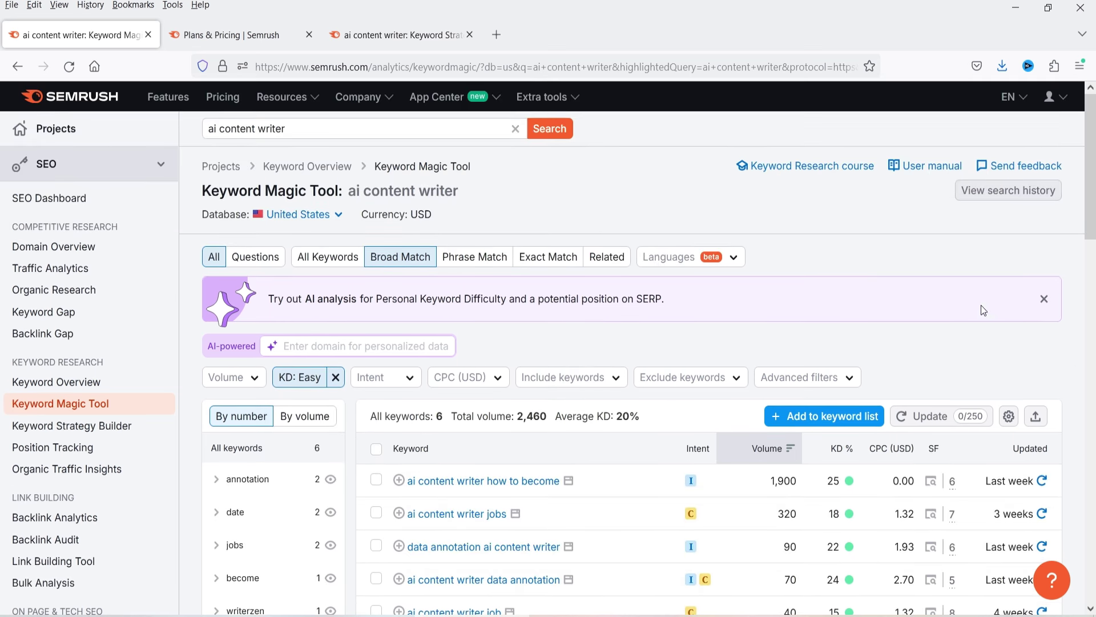
scroll(972, 316, down, 3)
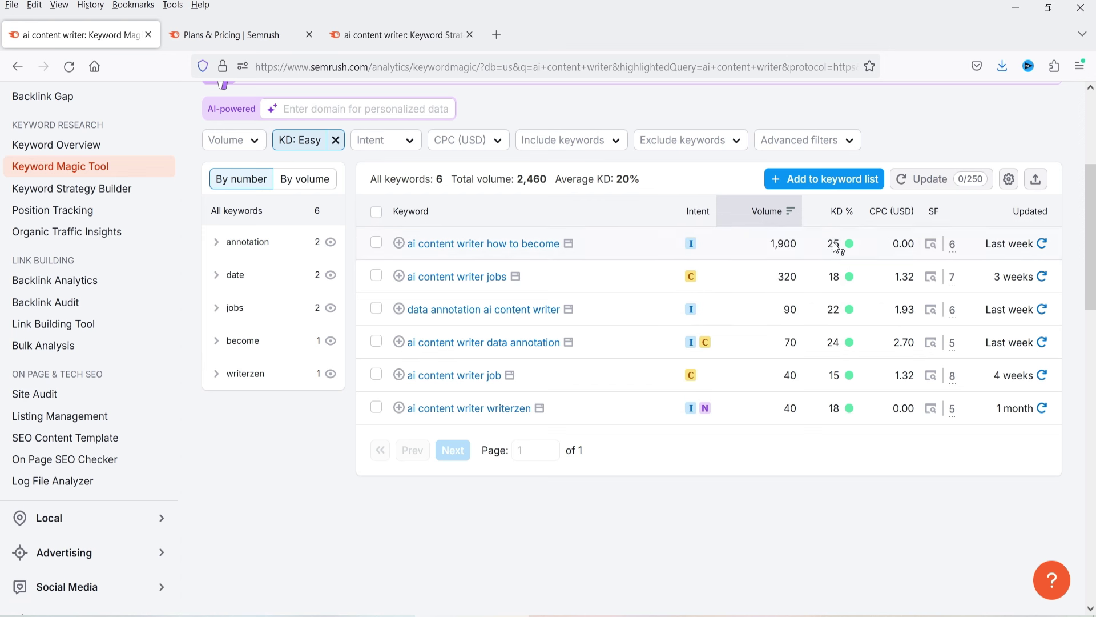
mouse_move(836, 247)
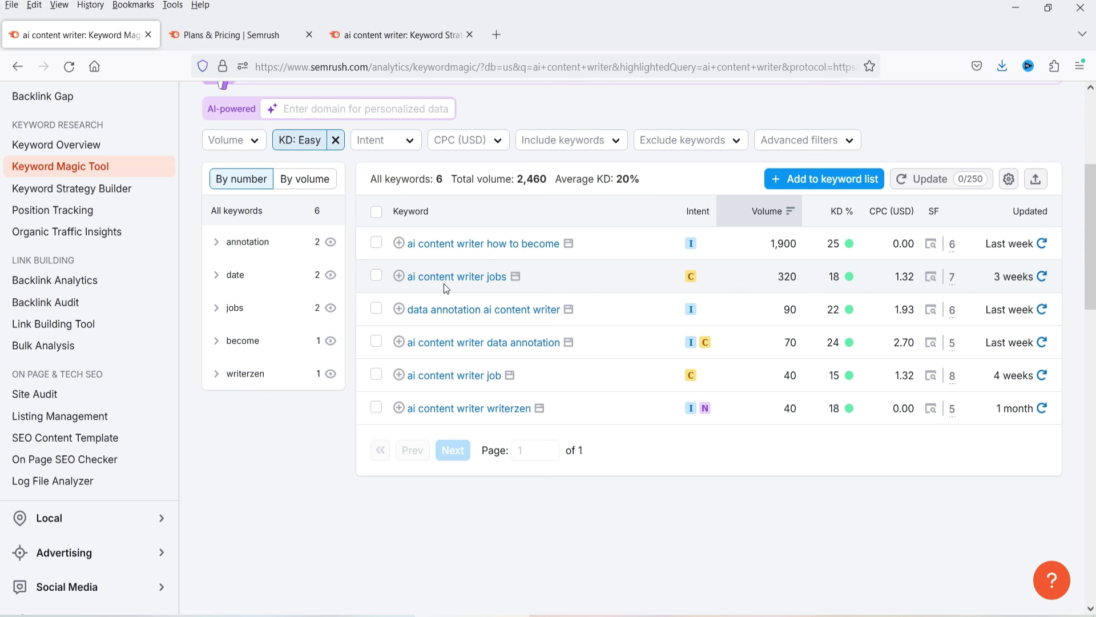
- Open the Keyword Overview for "ai content writer jobs" in a new tab and review its volume, difficulty, intent and trend
mouse_move(690, 279)
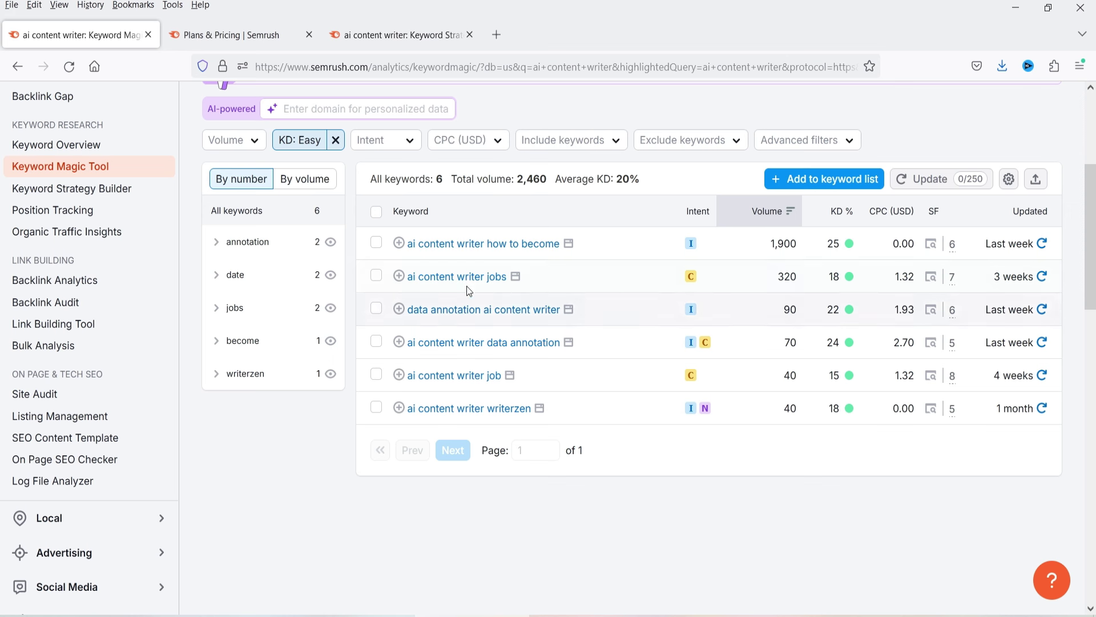
right_click(495, 281)
click(573, 330)
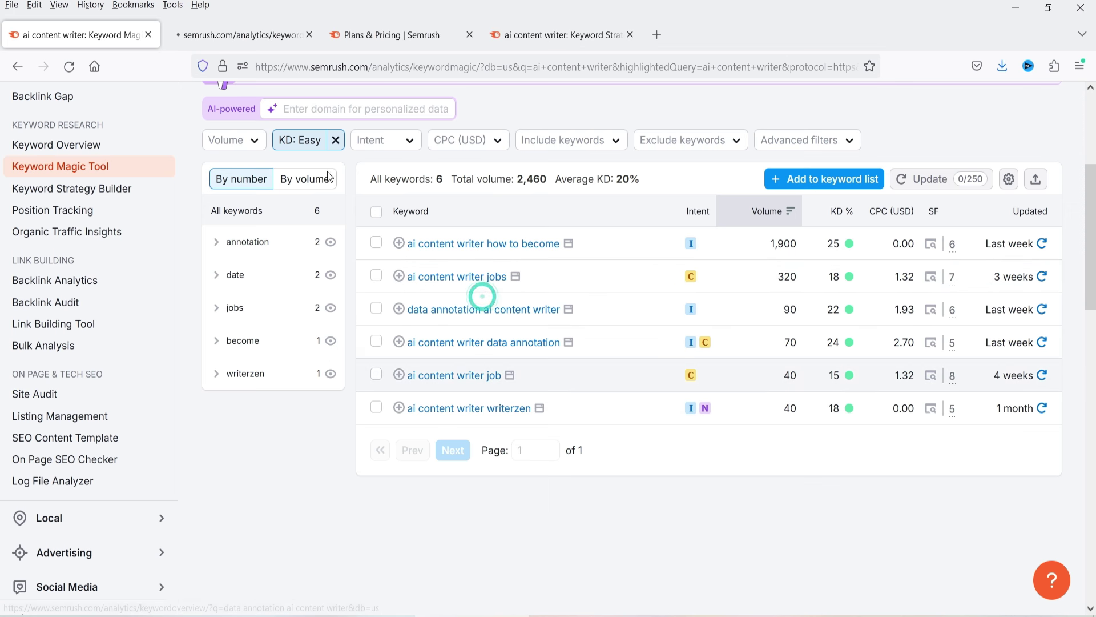
click(230, 32)
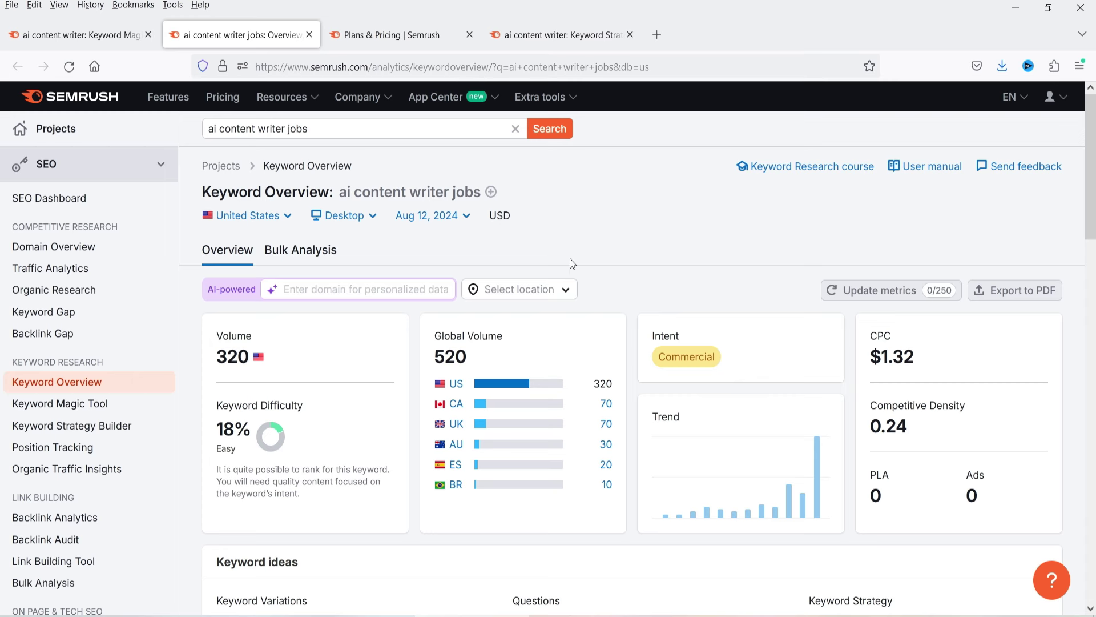
scroll(685, 232, down, 2)
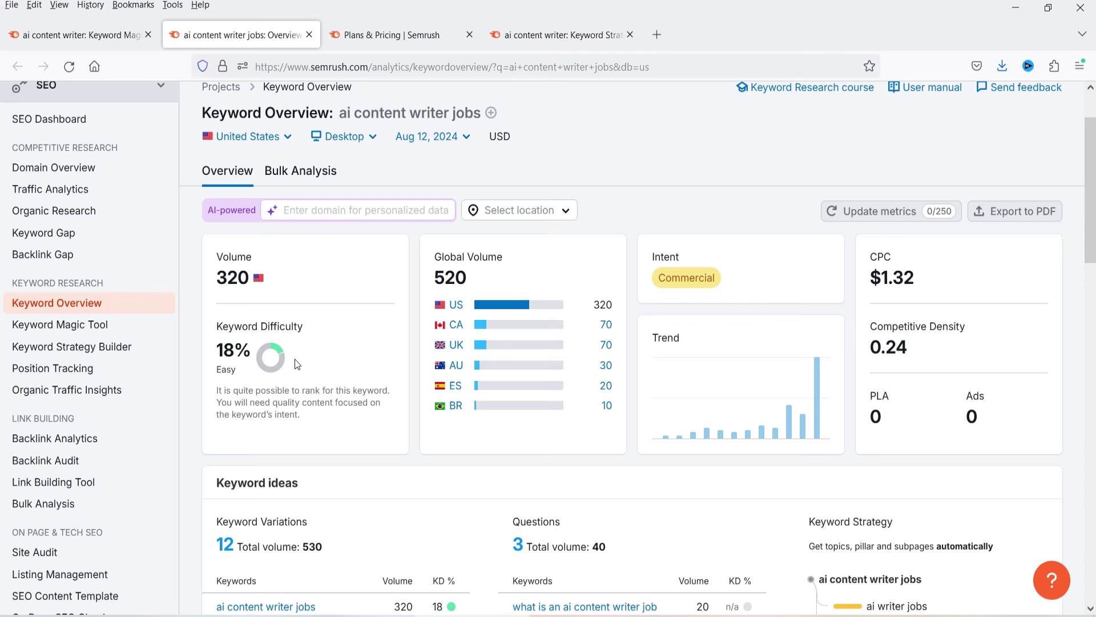
- Examine the keyword ideas for "ai content writer jobs" and the top 10 ranking URLs in its SERP Analysis
scroll(328, 355, down, 2)
scroll(298, 275, down, 8)
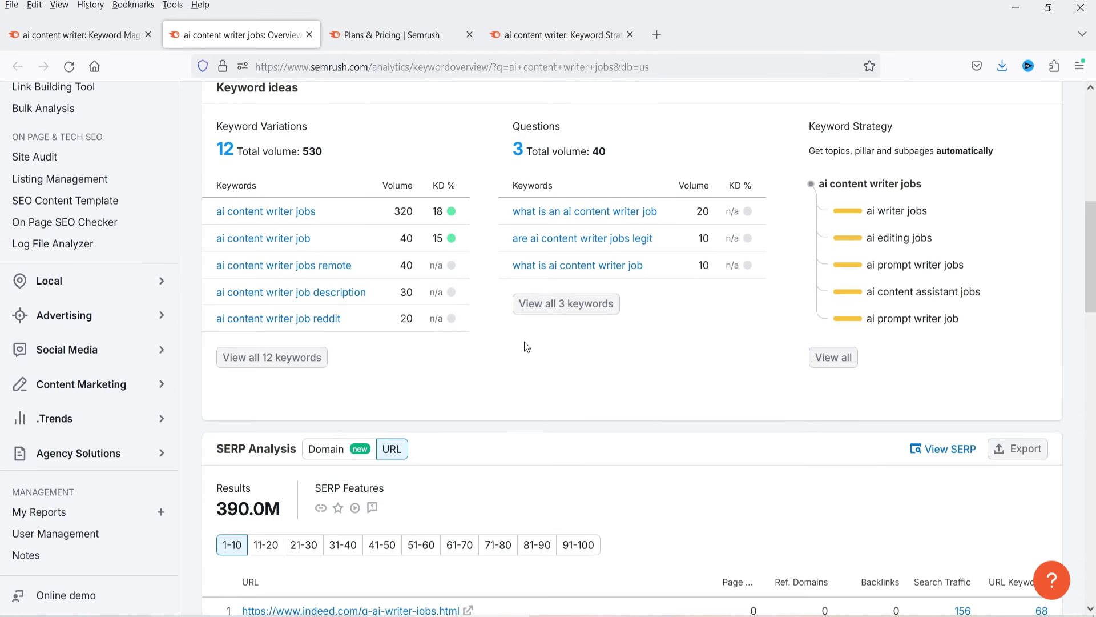
scroll(508, 314, down, 4)
scroll(489, 284, up, 4)
scroll(605, 297, down, 3)
scroll(599, 285, down, 4)
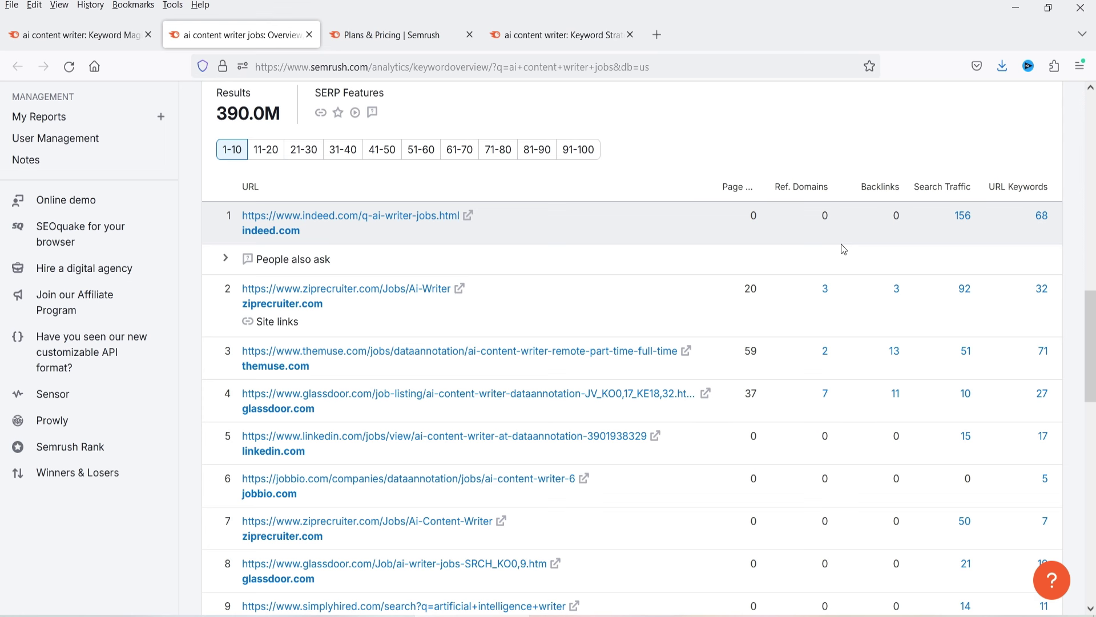
- Back in the Keyword Magic Tool, replace the Easy difficulty filter with a minimum volume of 500 and review the matching keywords
click(74, 34)
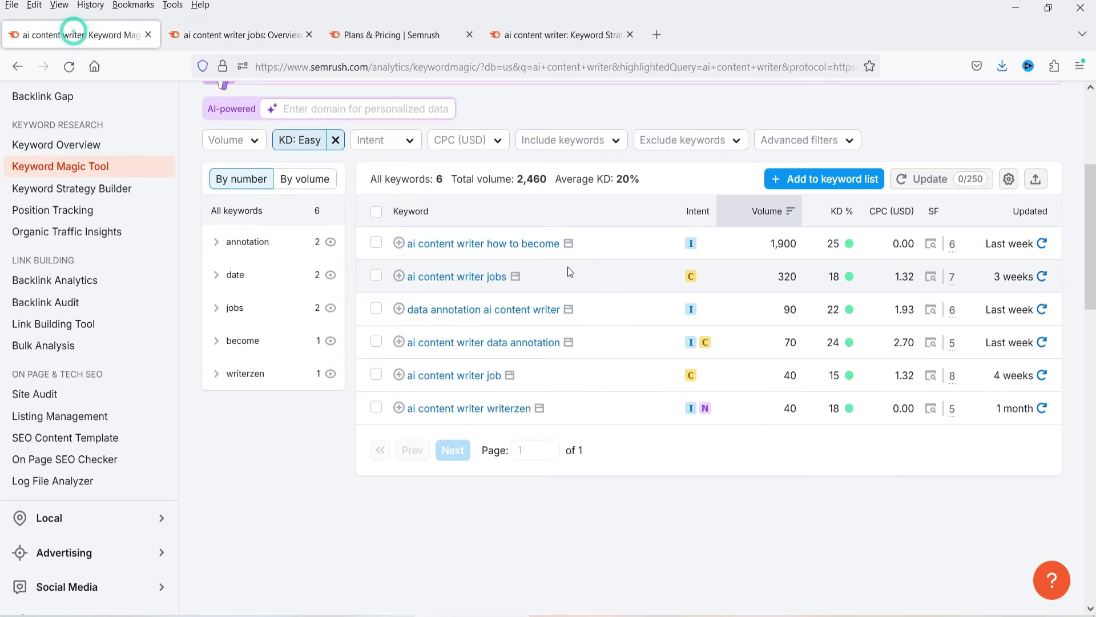
click(335, 140)
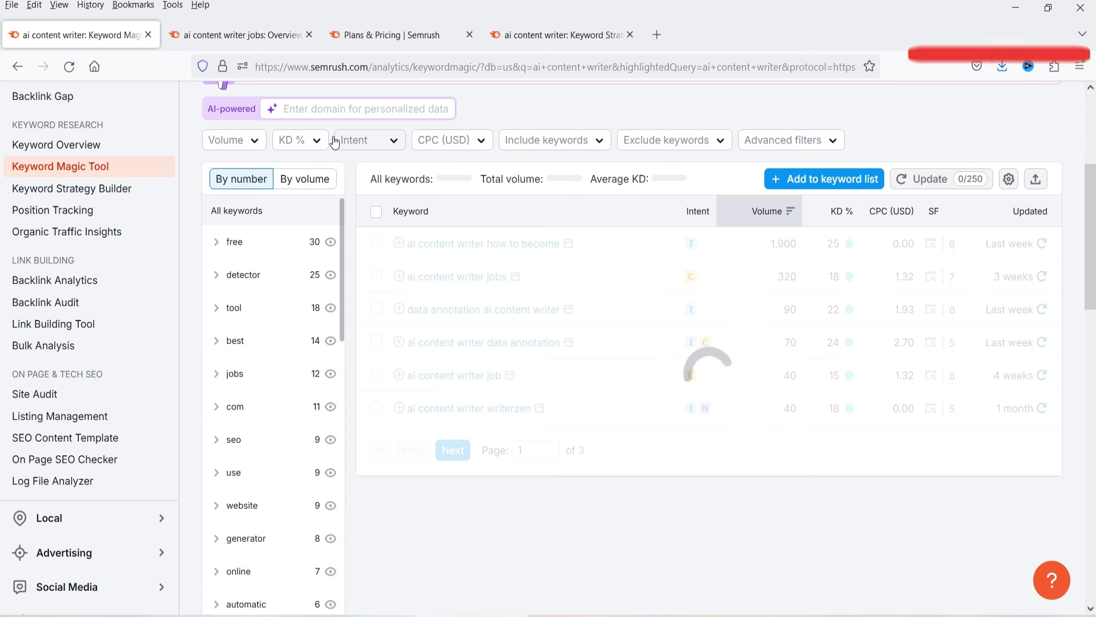
click(240, 140)
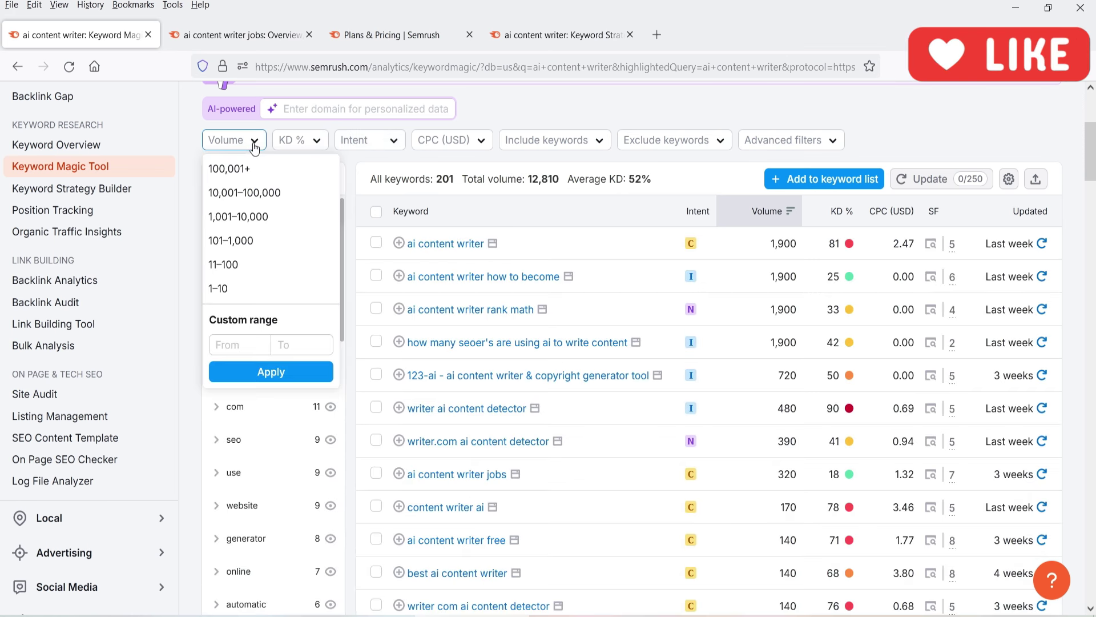
click(232, 344)
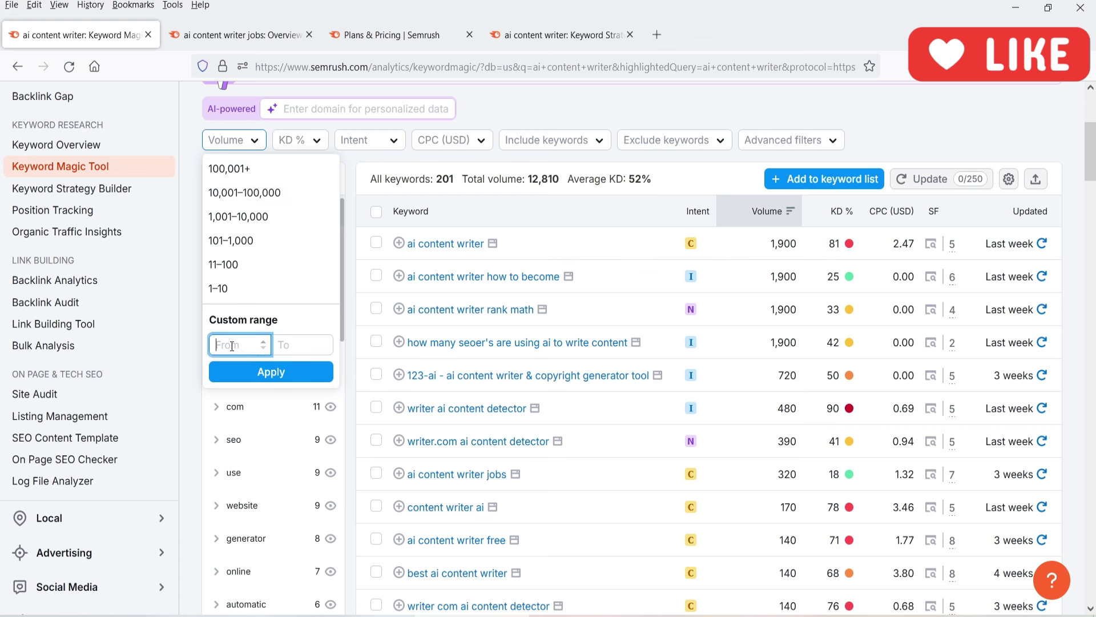
text(500)
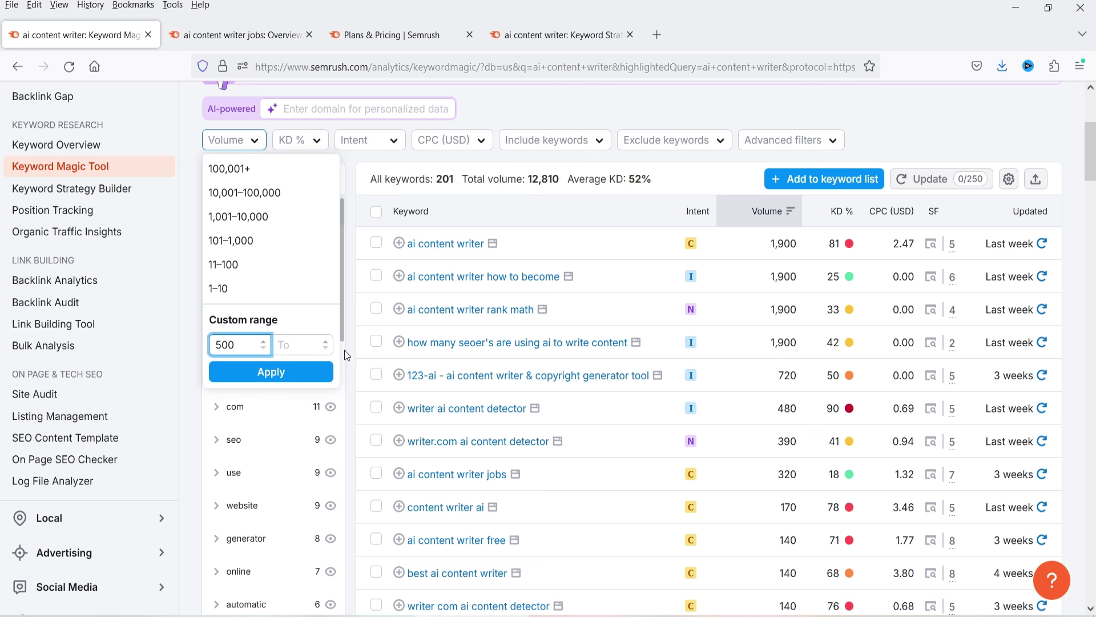
click(272, 372)
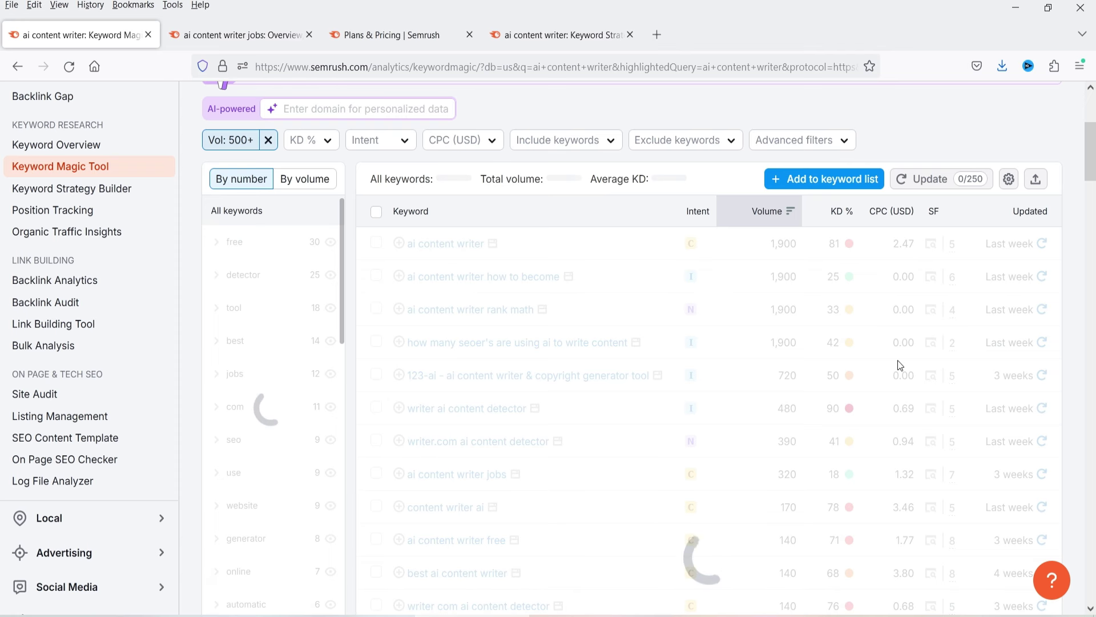
scroll(901, 366, down, 3)
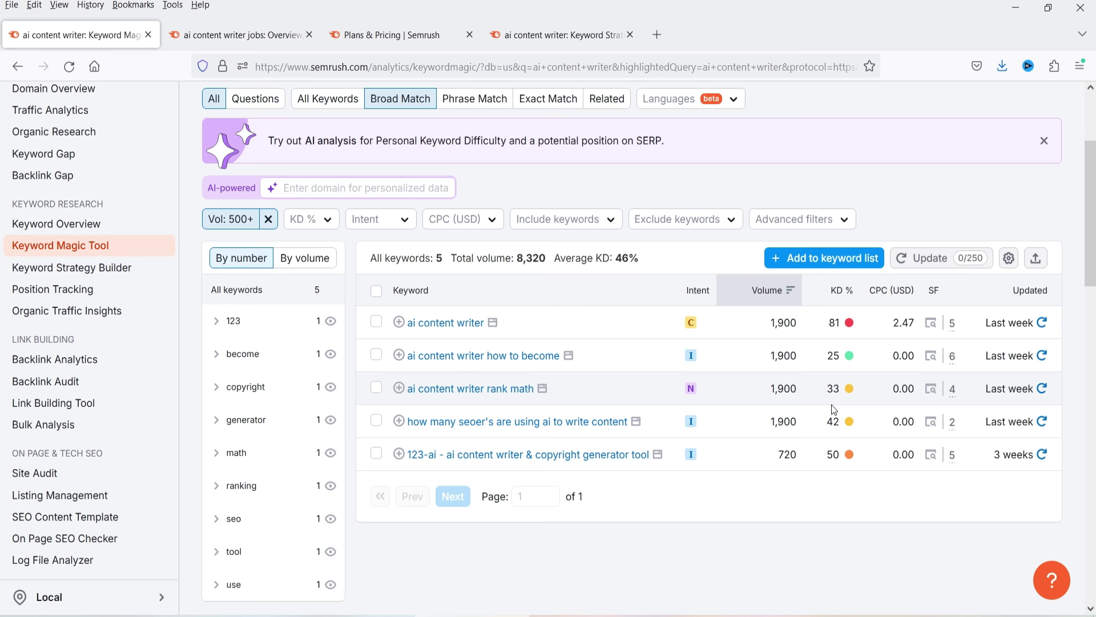
- Clear the volume filter and inspect the options for including keywords, excluding keywords and advanced filtering
click(268, 219)
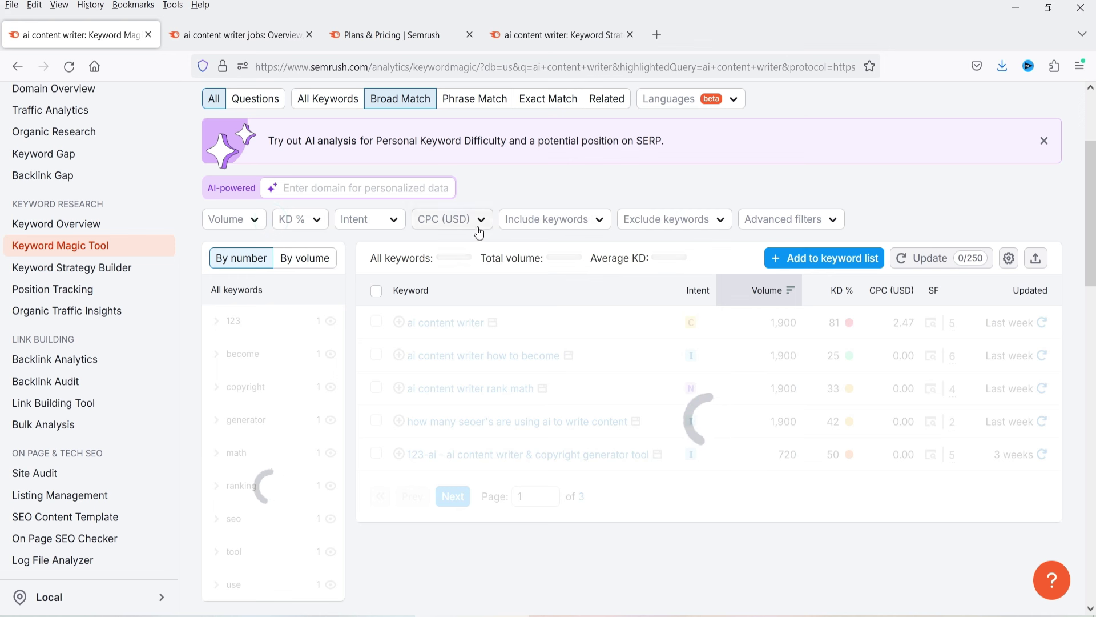
click(574, 222)
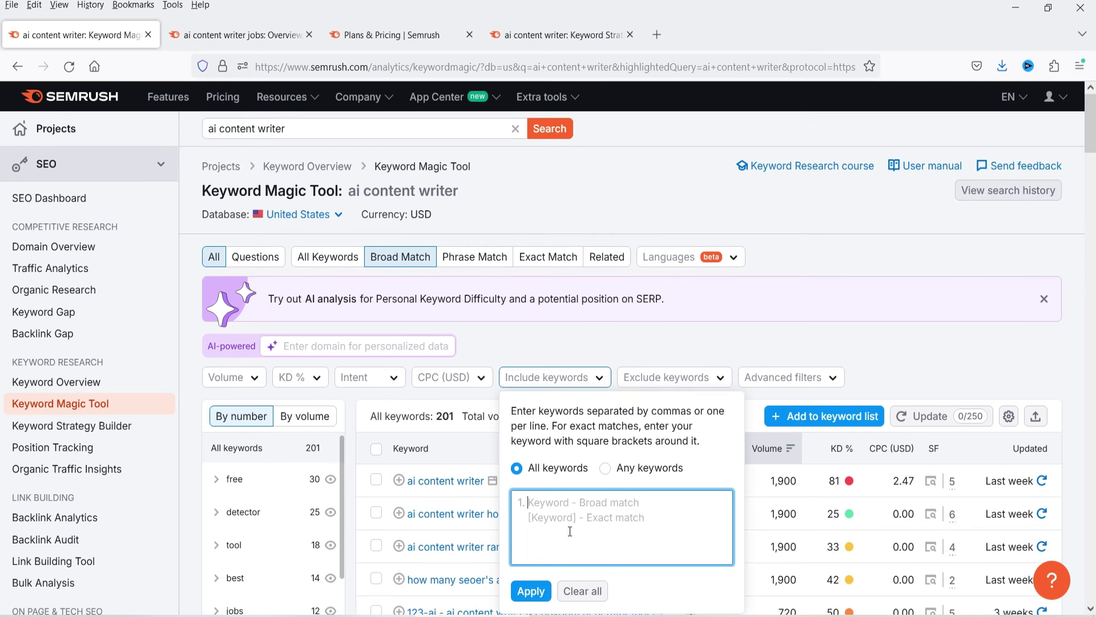
click(710, 377)
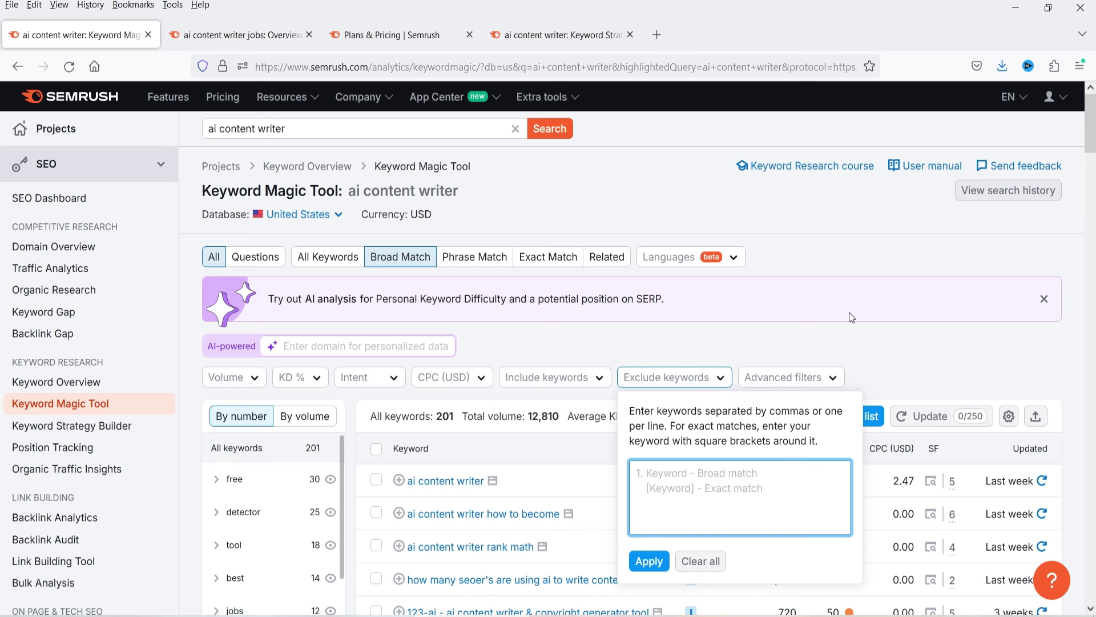
scroll(943, 317, down, 3)
click(828, 217)
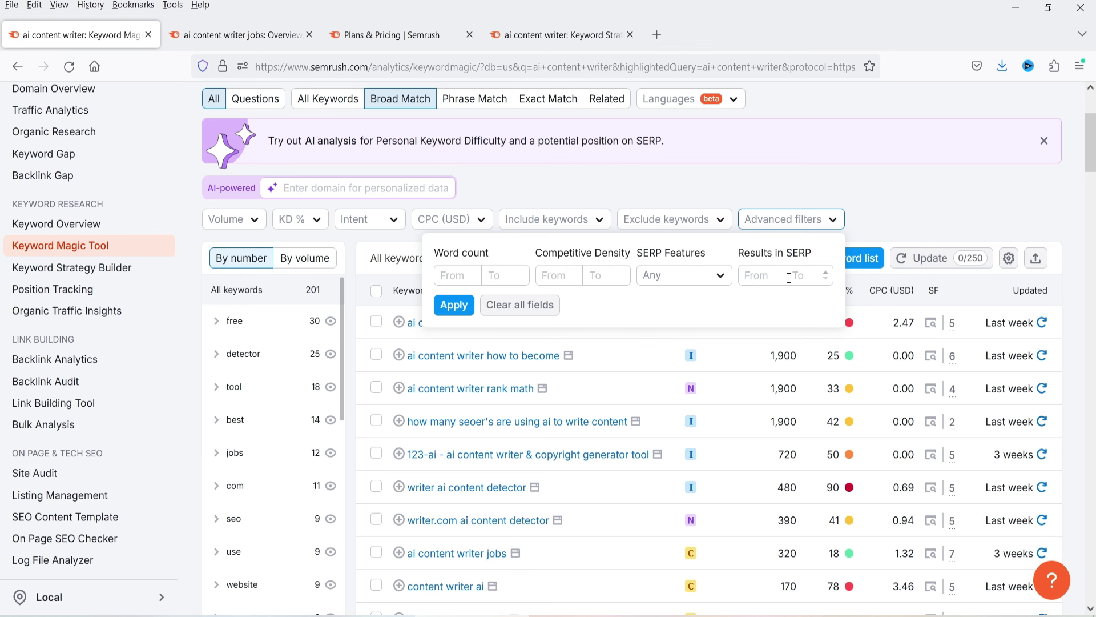
click(1071, 235)
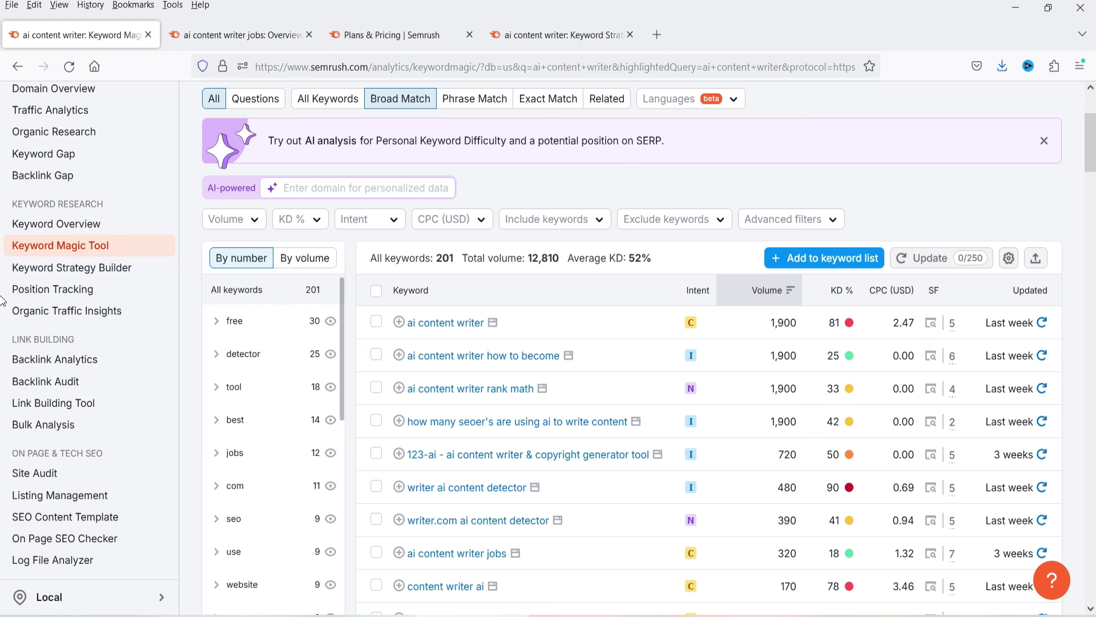
- Export all keywords in the list in XLSX format
click(1036, 261)
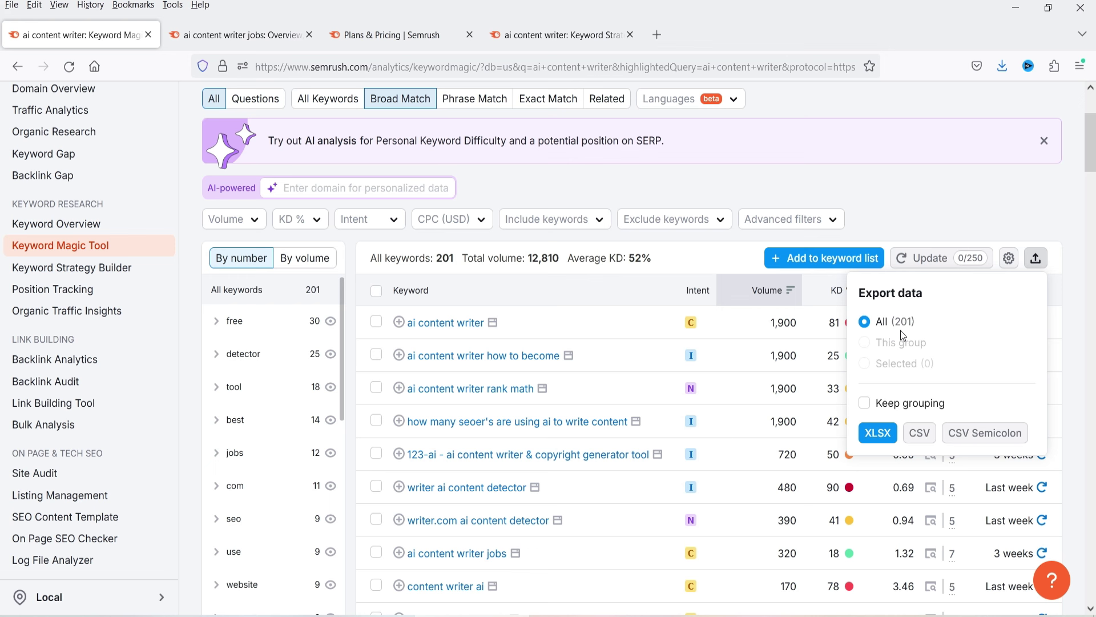
click(878, 433)
- Switch the keyword list to Phrase Match and check its total volume
scroll(913, 240, up, 3)
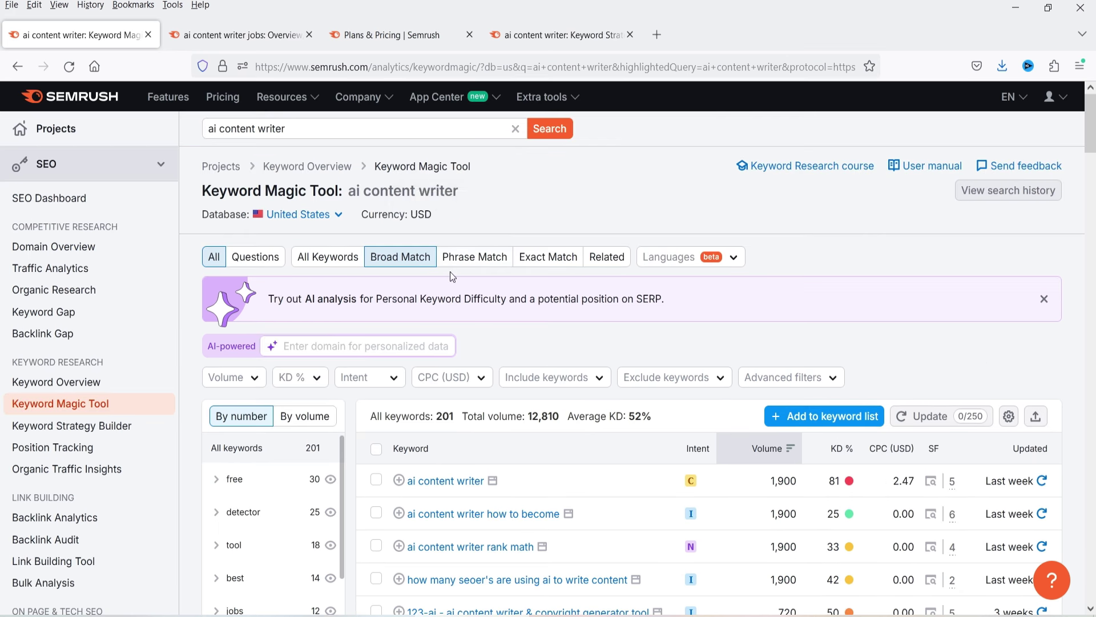
click(461, 259)
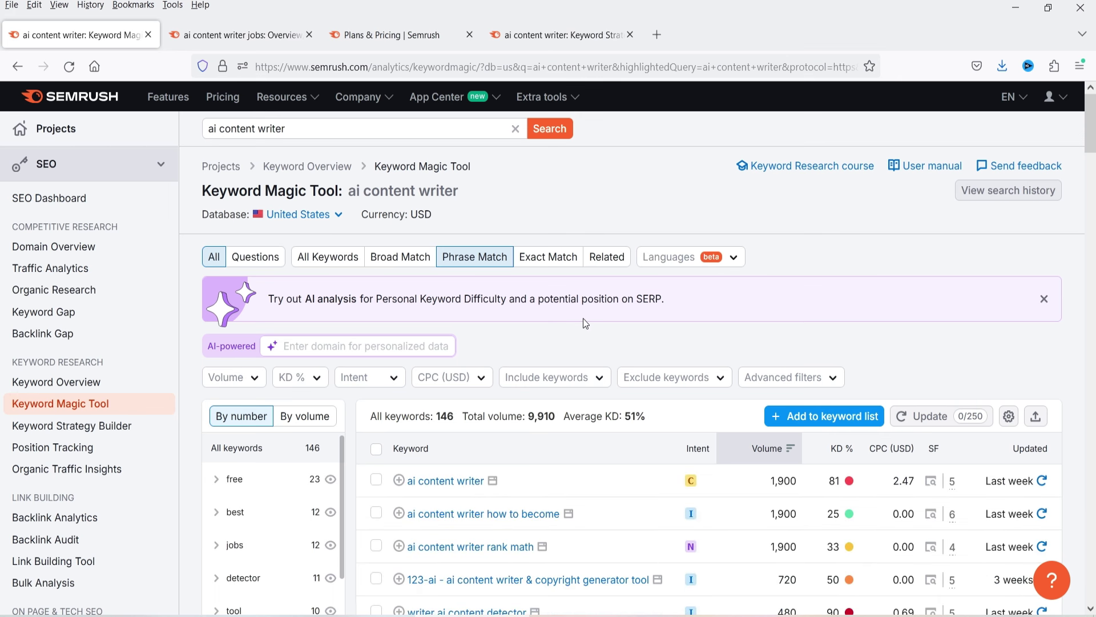
scroll(576, 318, down, 3)
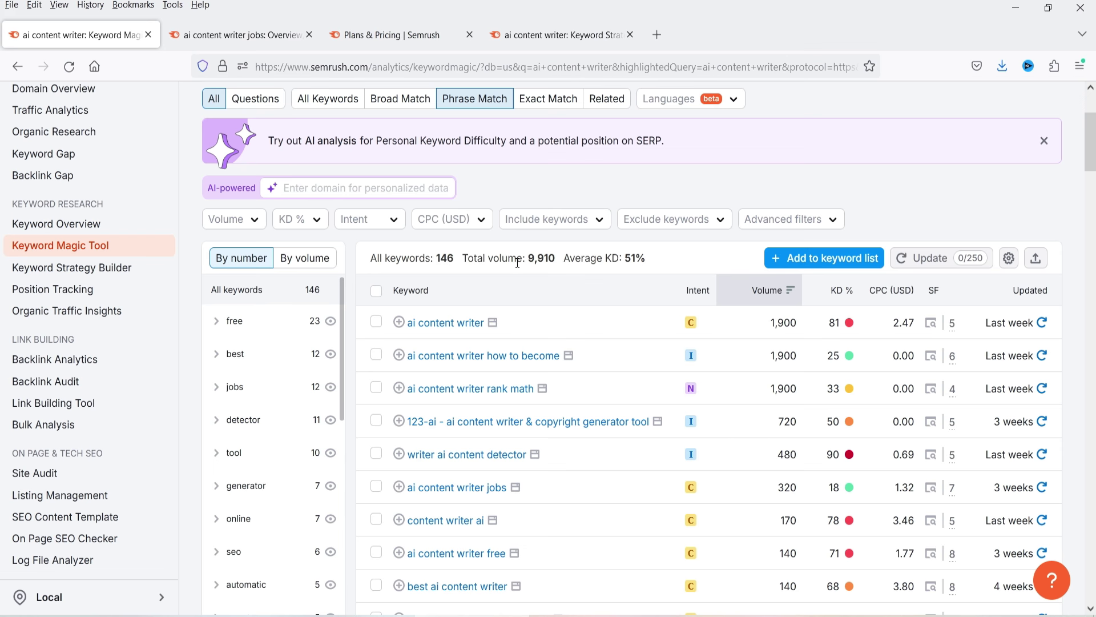
double_click(550, 261)
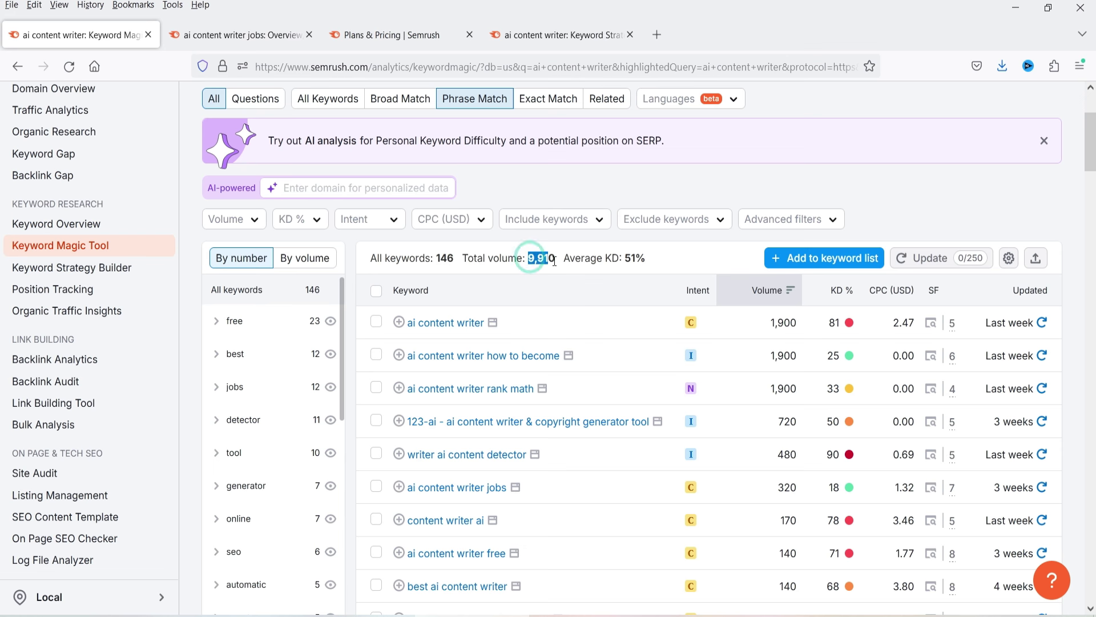
click(822, 171)
- Switch the keyword list to Exact Match and review its total volume and keywords
scroll(682, 309, up, 2)
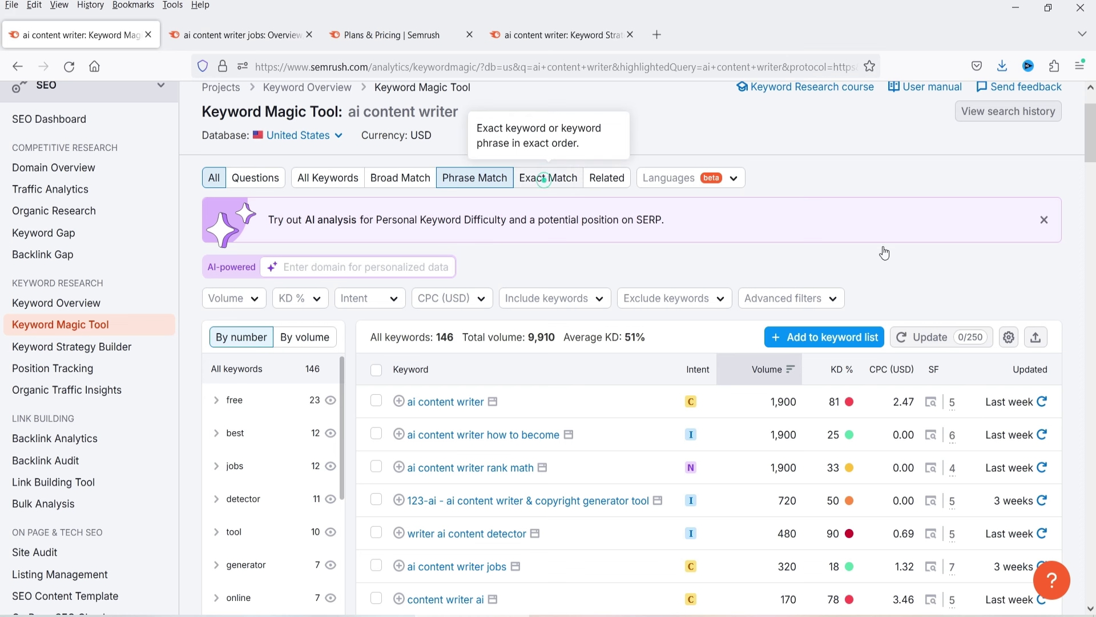
click(548, 178)
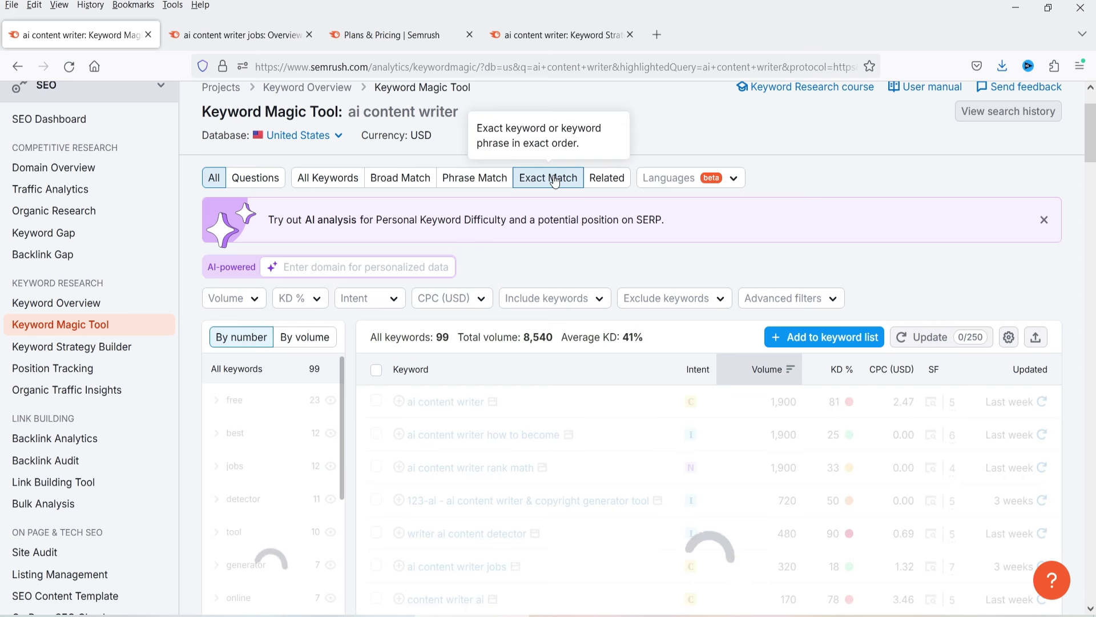
scroll(638, 265, down, 4)
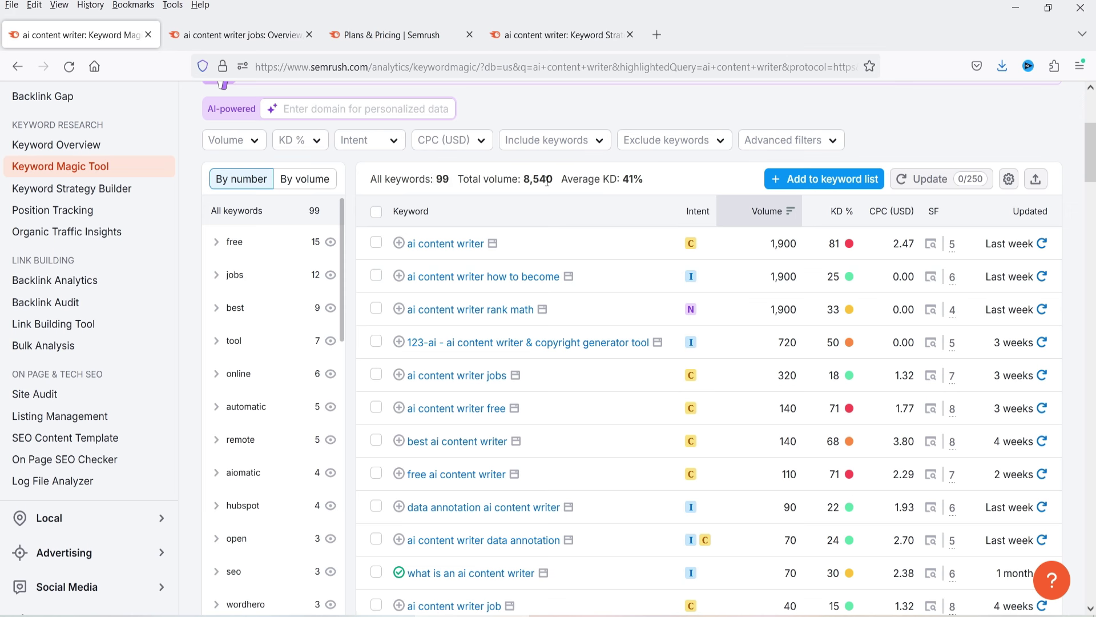
- Switch the list to Related keywords and review their Related %, volume and KD % values
scroll(655, 183, up, 4)
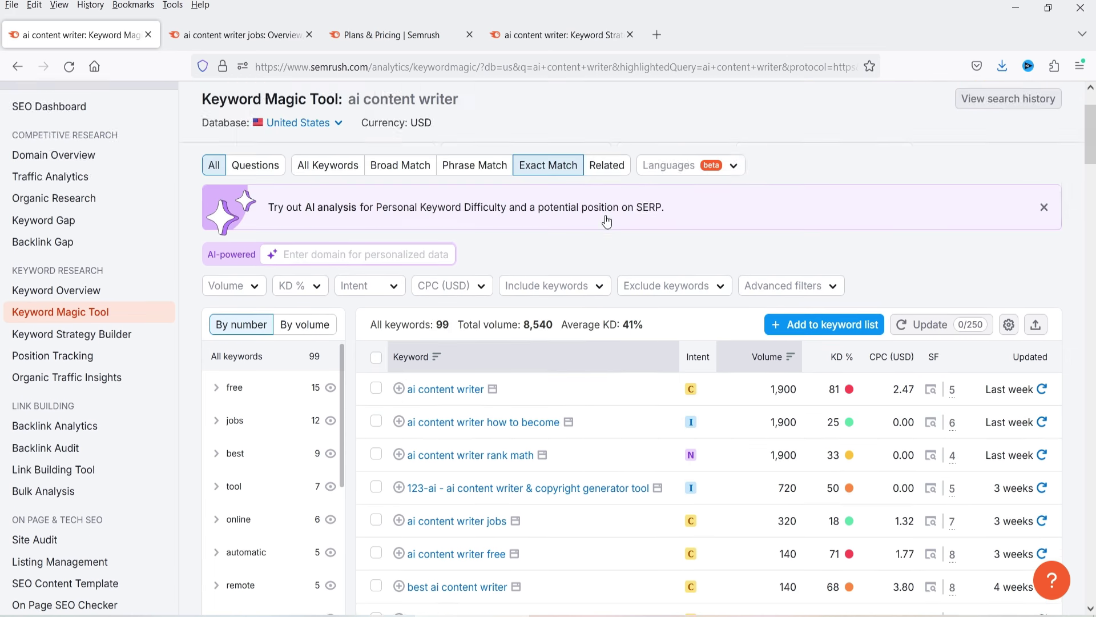
click(614, 180)
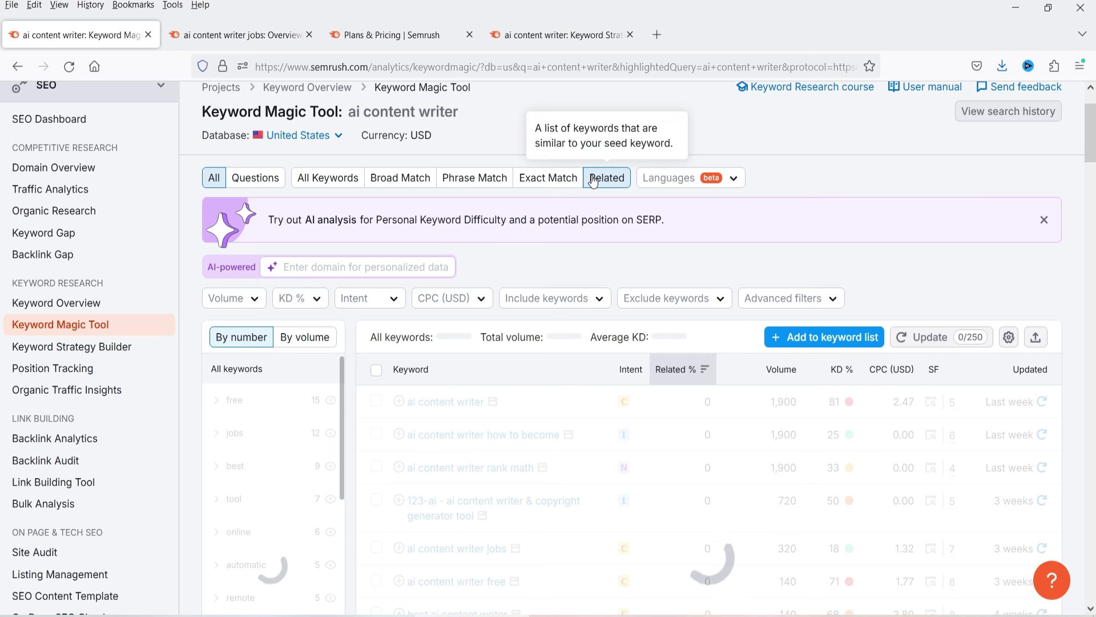
scroll(603, 254, up, 2)
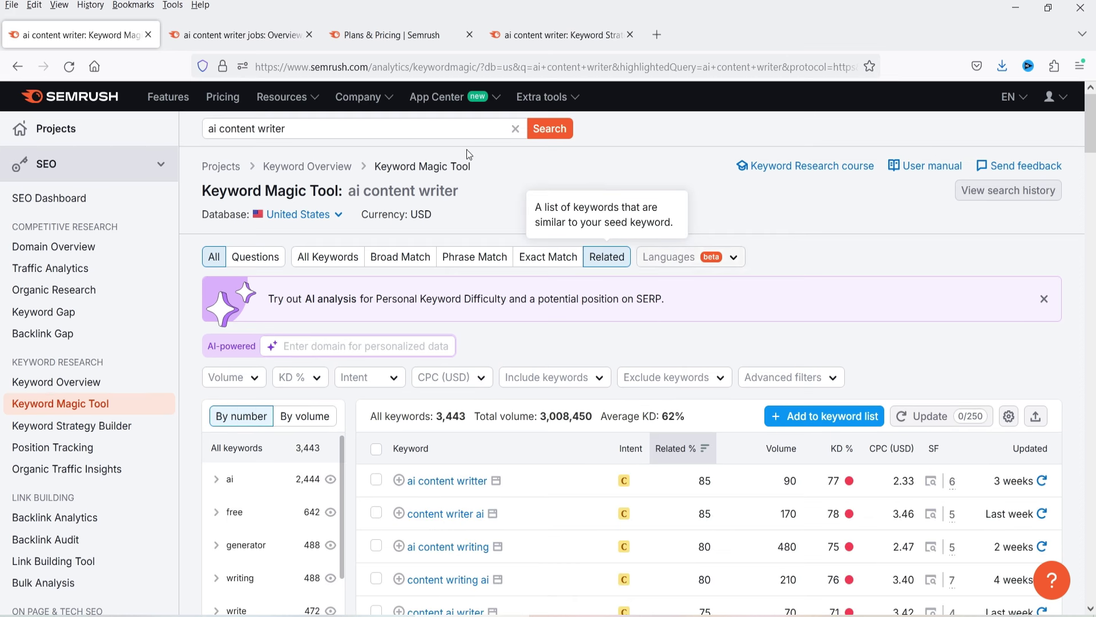
scroll(439, 258, down, 3)
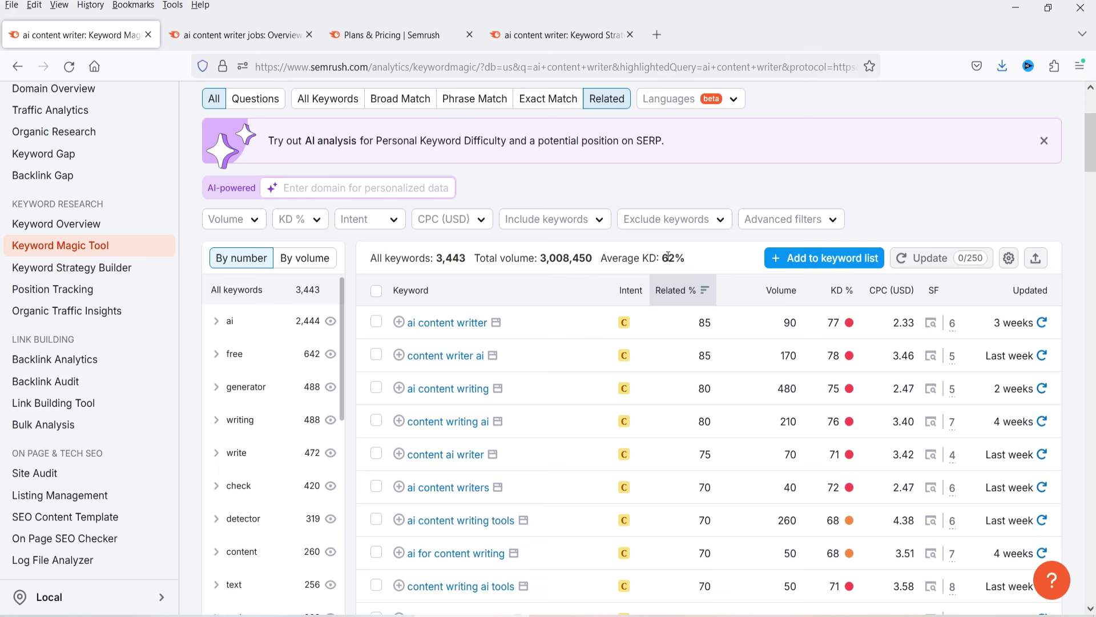
scroll(971, 257, down, 2)
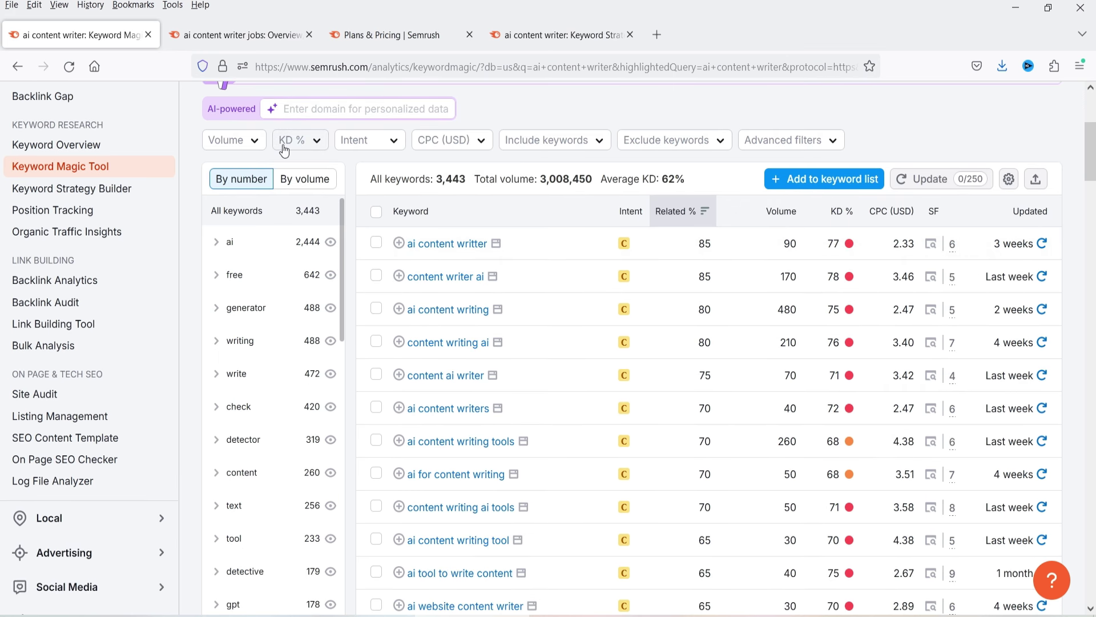
- Inspect the available choices in the Languages filter without applying any, and skim the related keyword list
scroll(736, 263, up, 5)
click(734, 258)
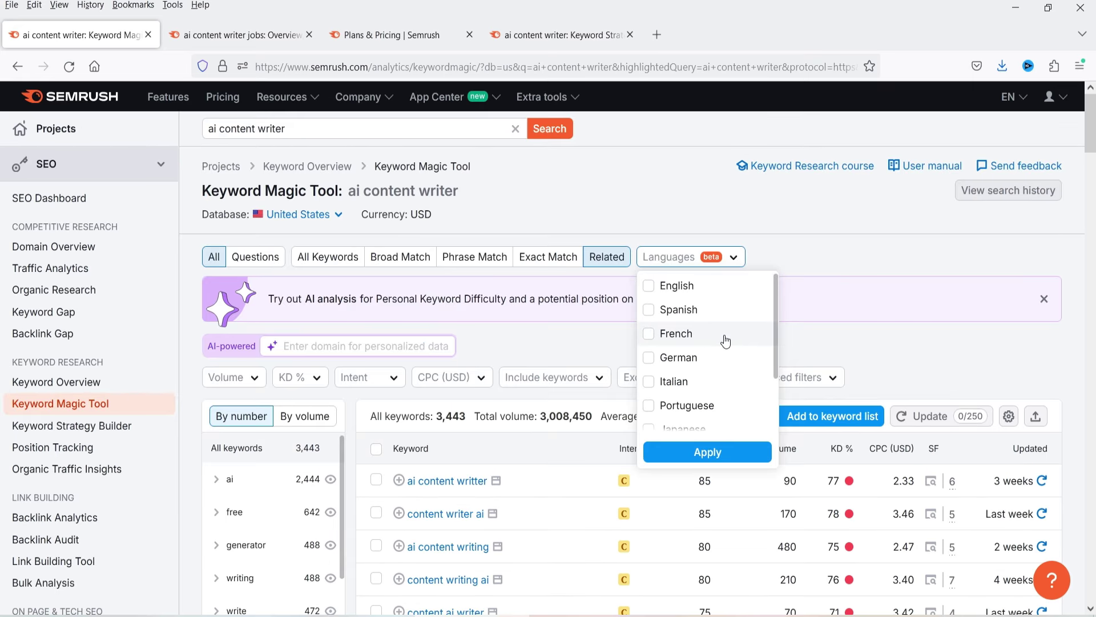
scroll(725, 341, down, 3)
scroll(719, 382, down, 3)
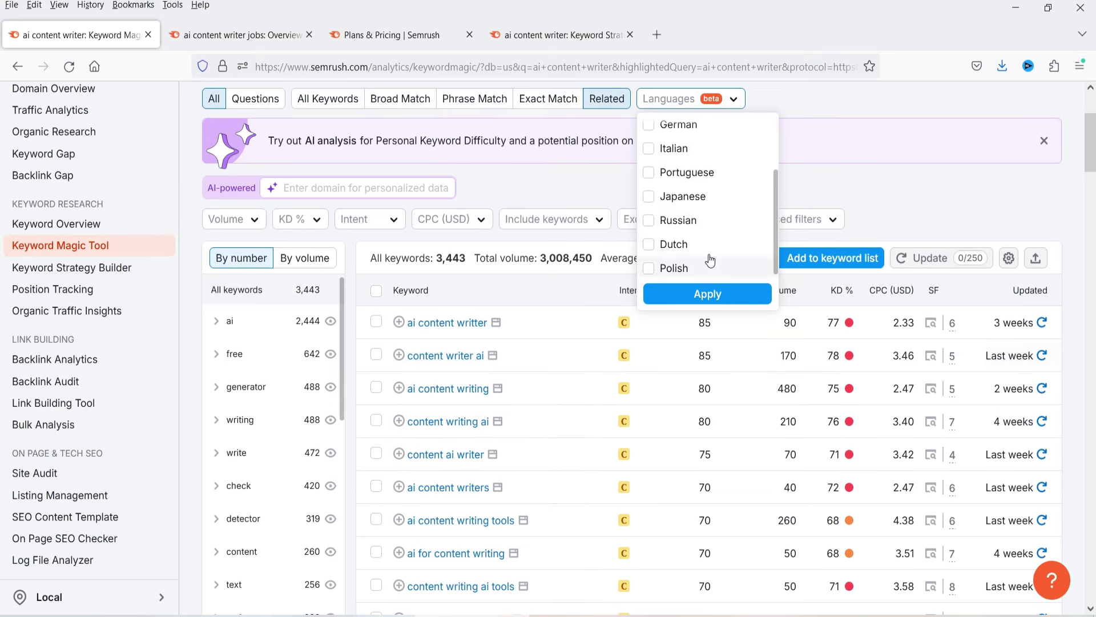
click(727, 111)
scroll(3, 222, down, 5)
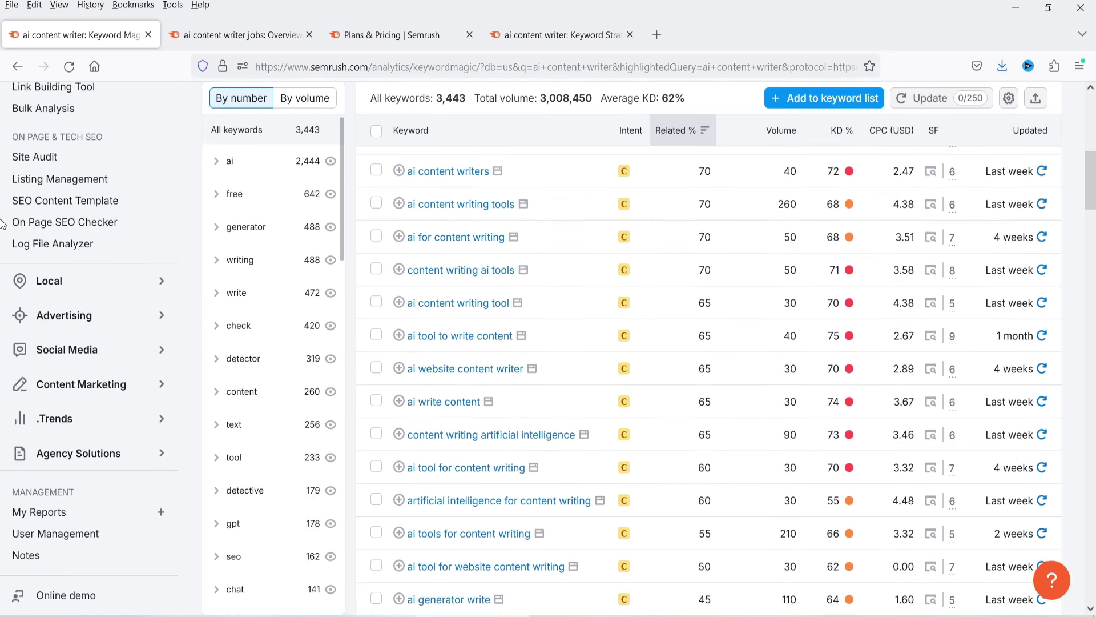
scroll(904, 336, up, 5)
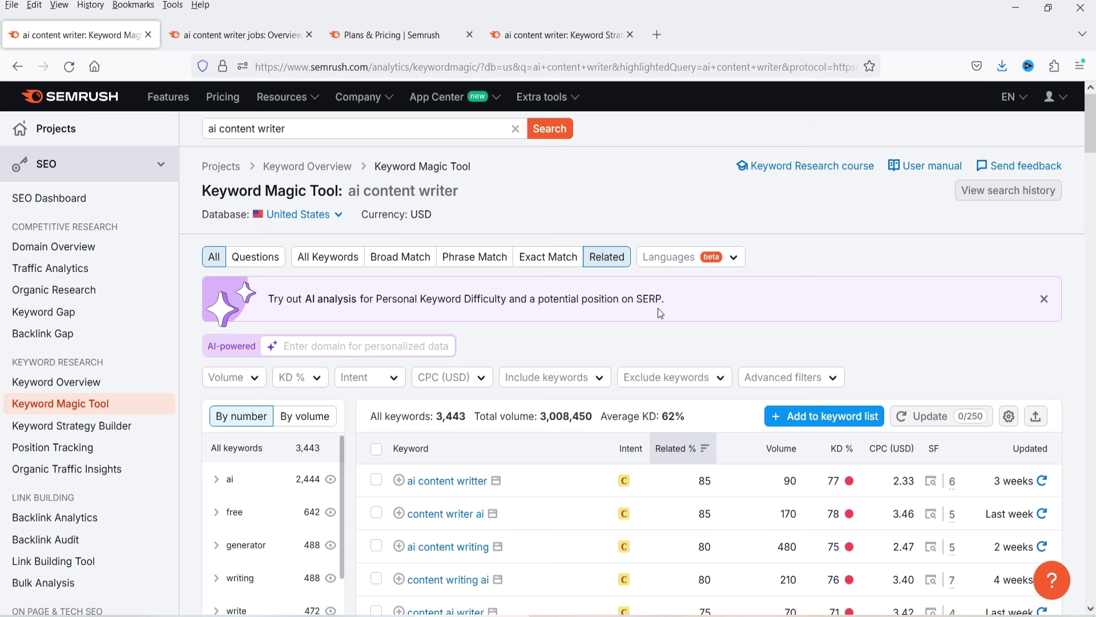
- Return to the Keyword Strategy Builder list for "ai content writer" and review its Topical Overview and Pages Details
click(570, 29)
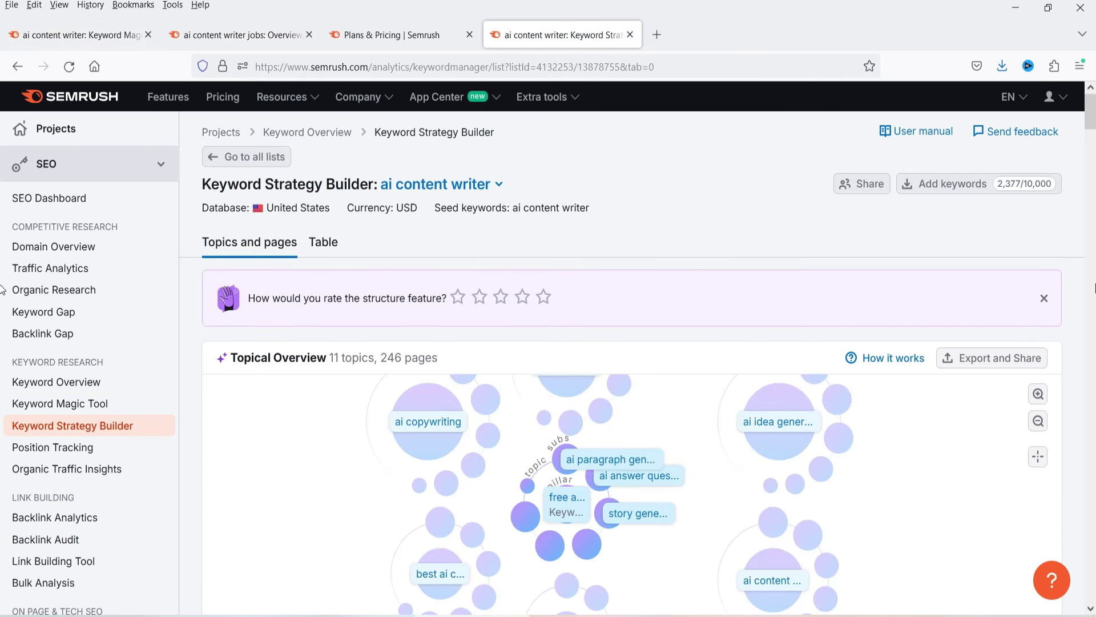
scroll(1076, 268, down, 15)
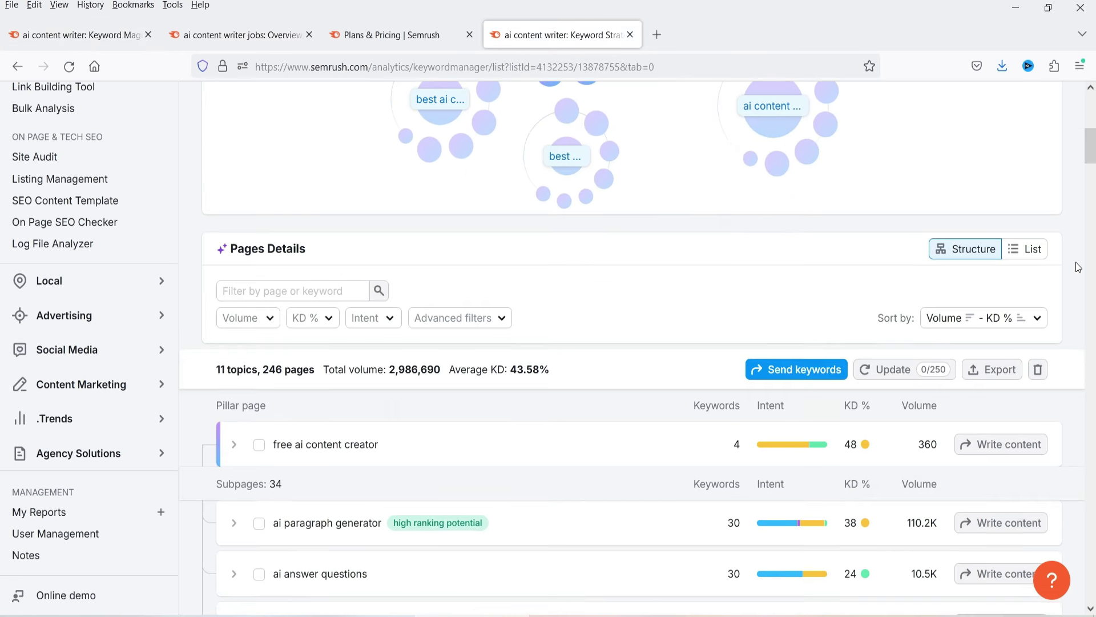
scroll(1074, 266, up, 10)
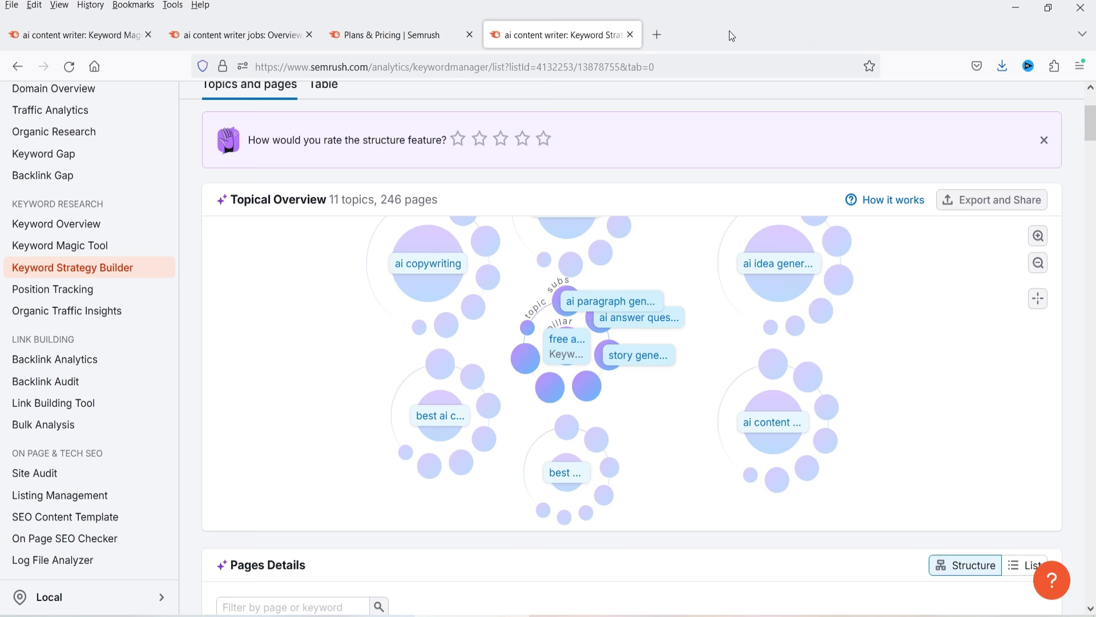
scroll(745, 214, up, 2)
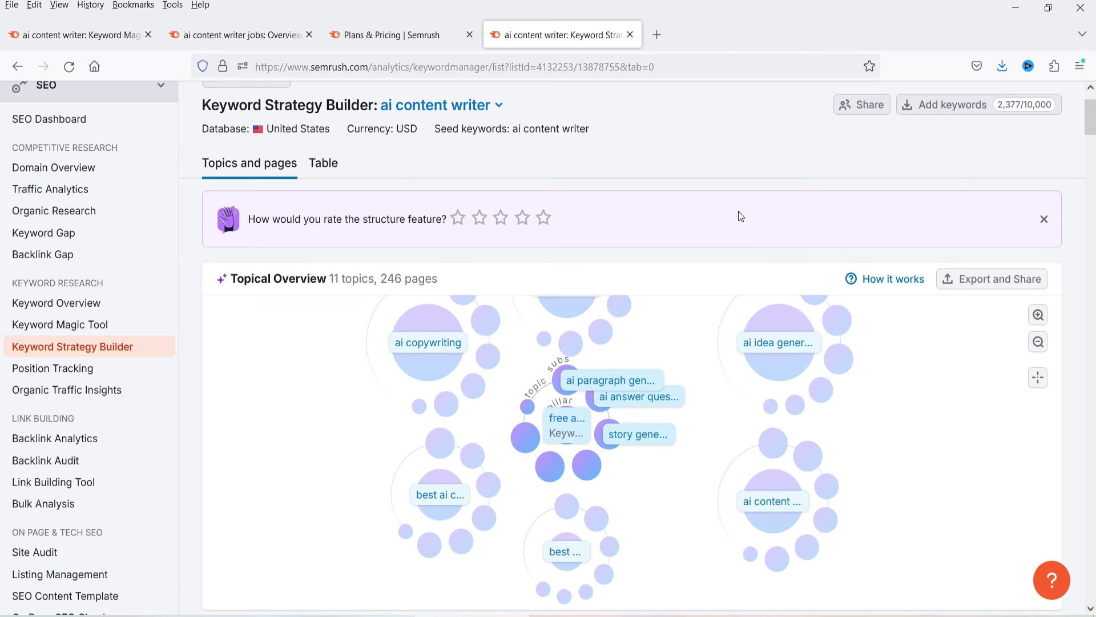